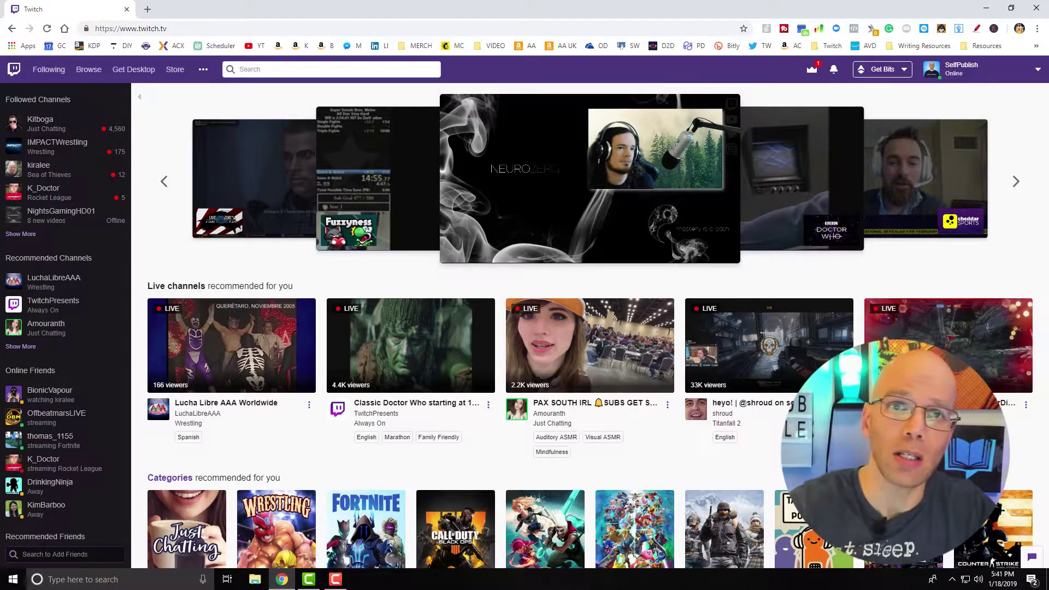
Step: Go from the account menu through Dashboard and Affiliate to the subscription Emotes settings page
click(958, 77)
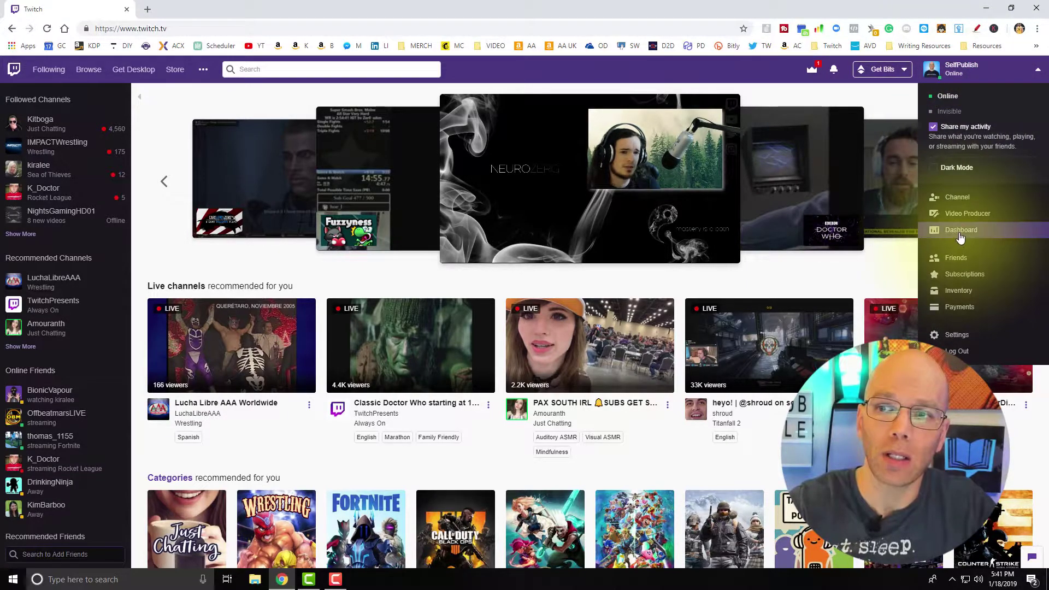
click(960, 232)
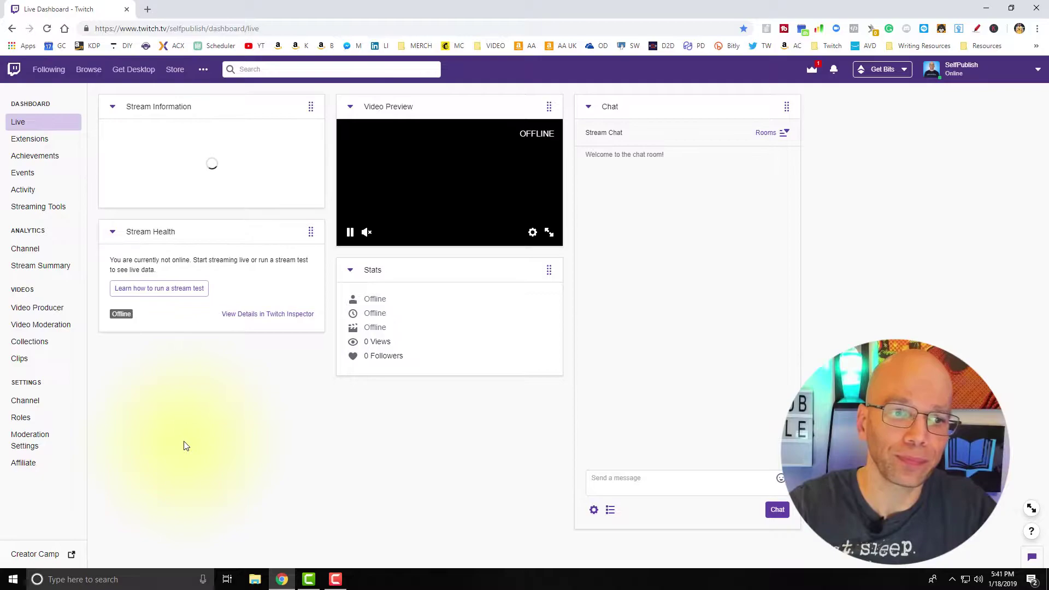
click(36, 465)
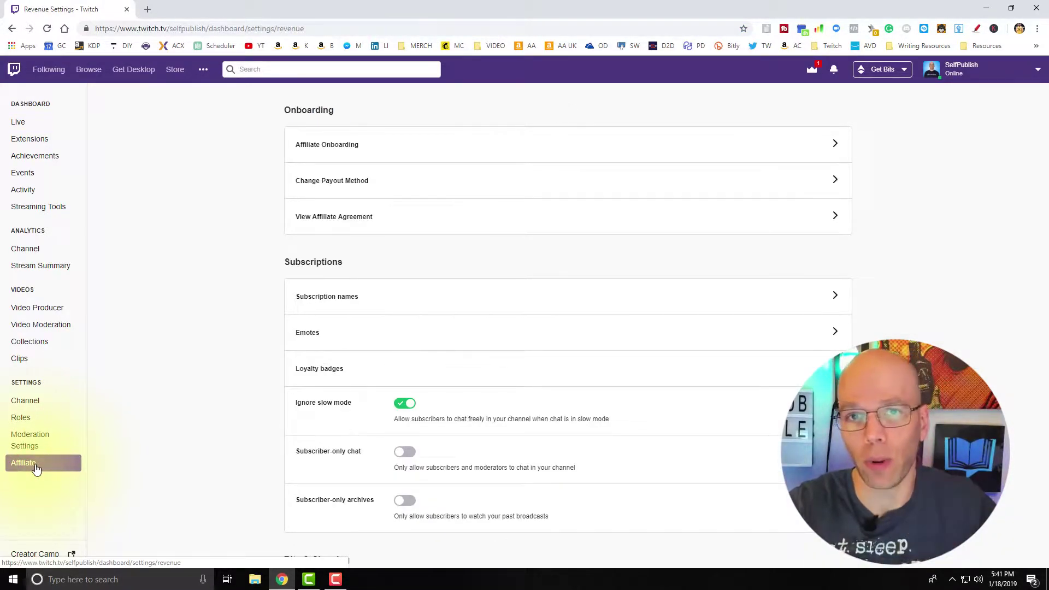
click(310, 332)
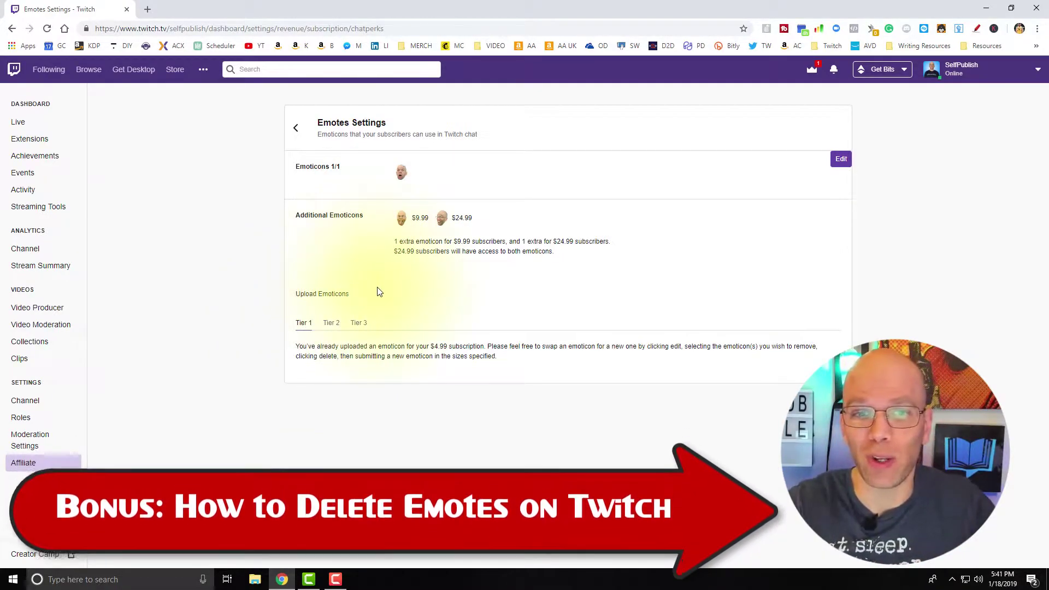
Step: Delete the existing Tier 1, $9.99 and $24.99 emotes so the list shows Emoticons 0/1
click(840, 159)
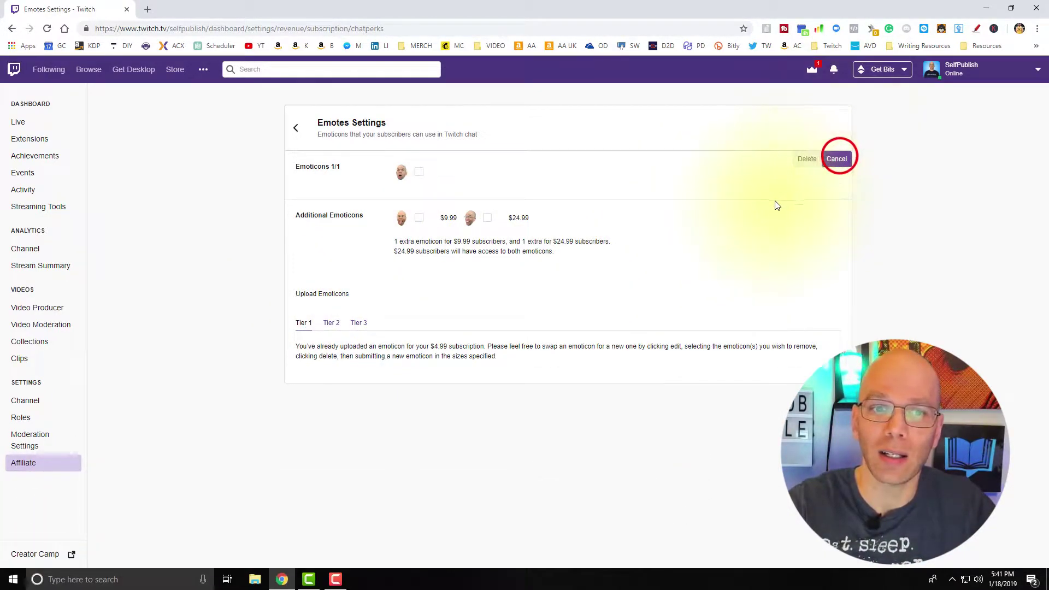
click(418, 172)
click(419, 217)
click(486, 218)
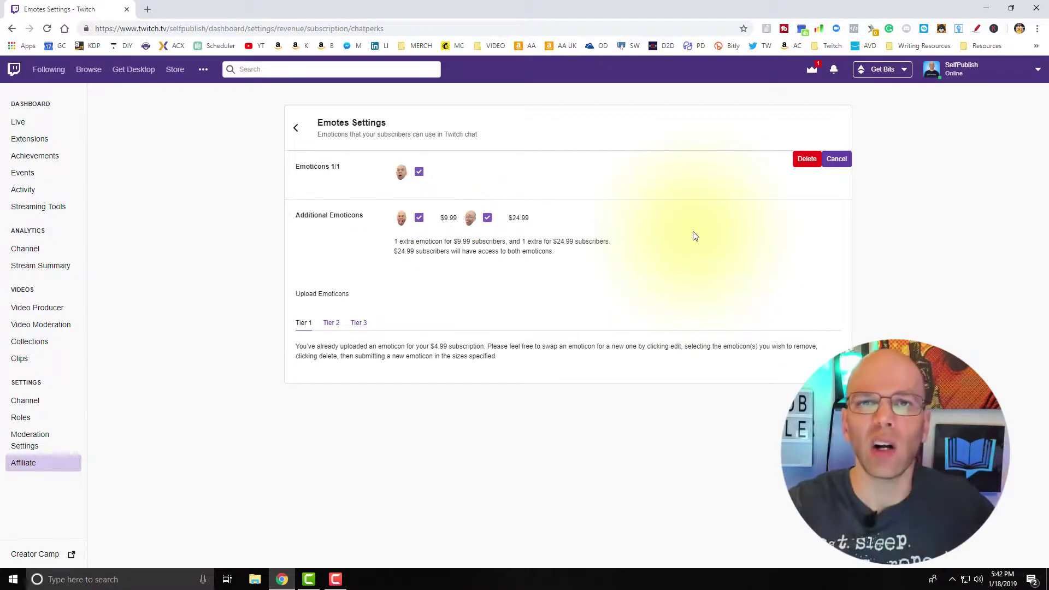
click(800, 159)
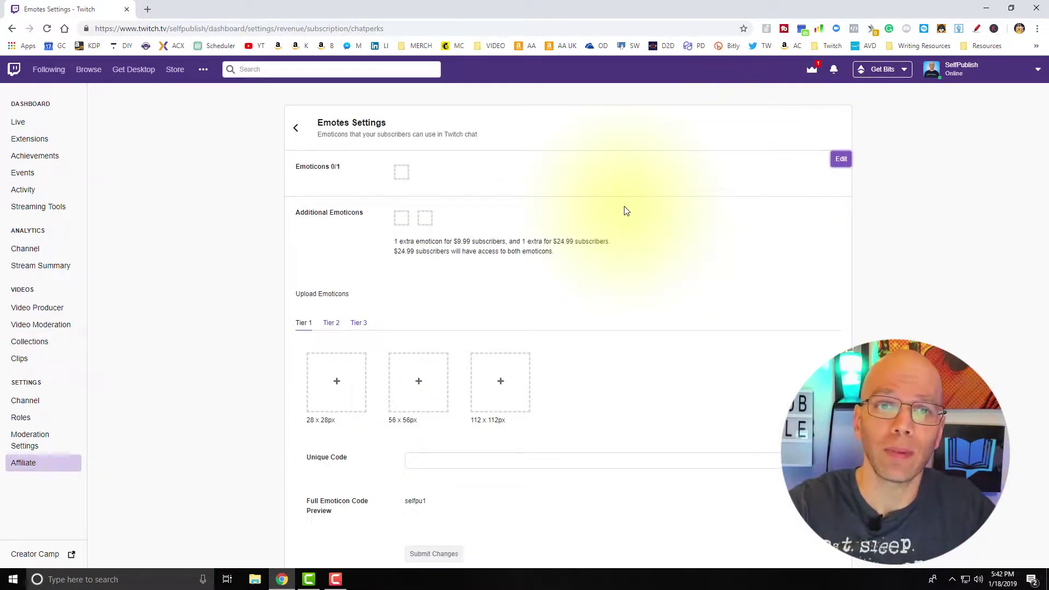
Step: Upload Tier 1 28.png from the Twitch Emotes > Tier 1 folder as the 28x28 emote image
scroll(268, 342, down, 1)
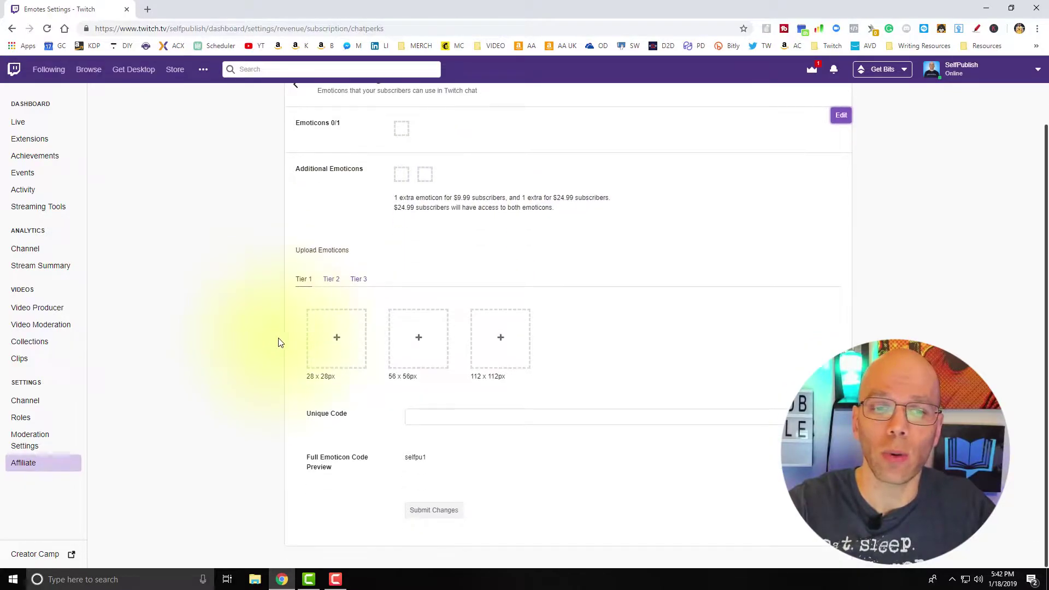
click(331, 350)
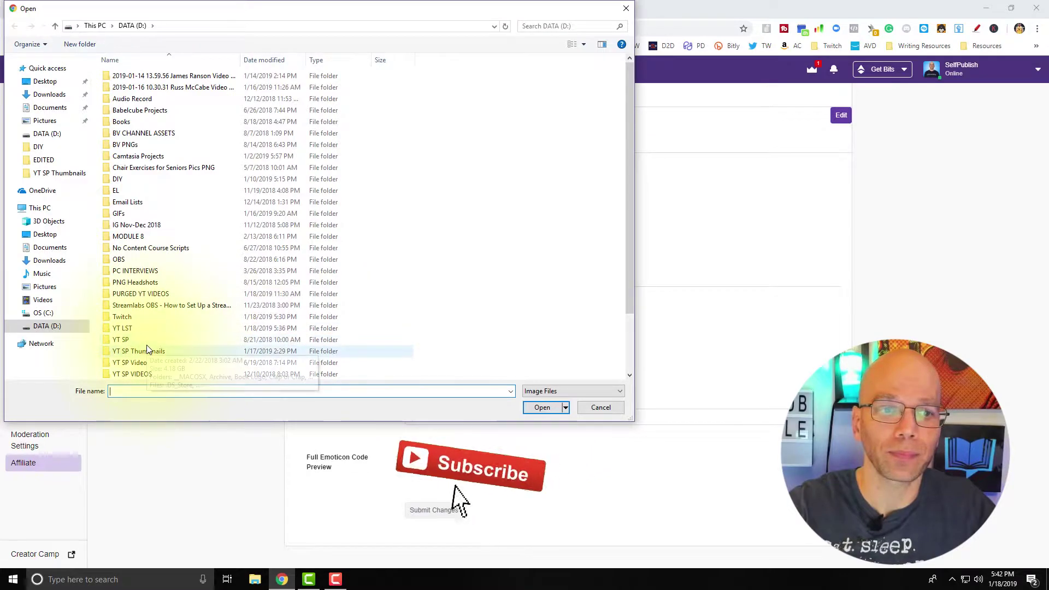
scroll(147, 346, down, 1)
double_click(146, 293)
double_click(186, 100)
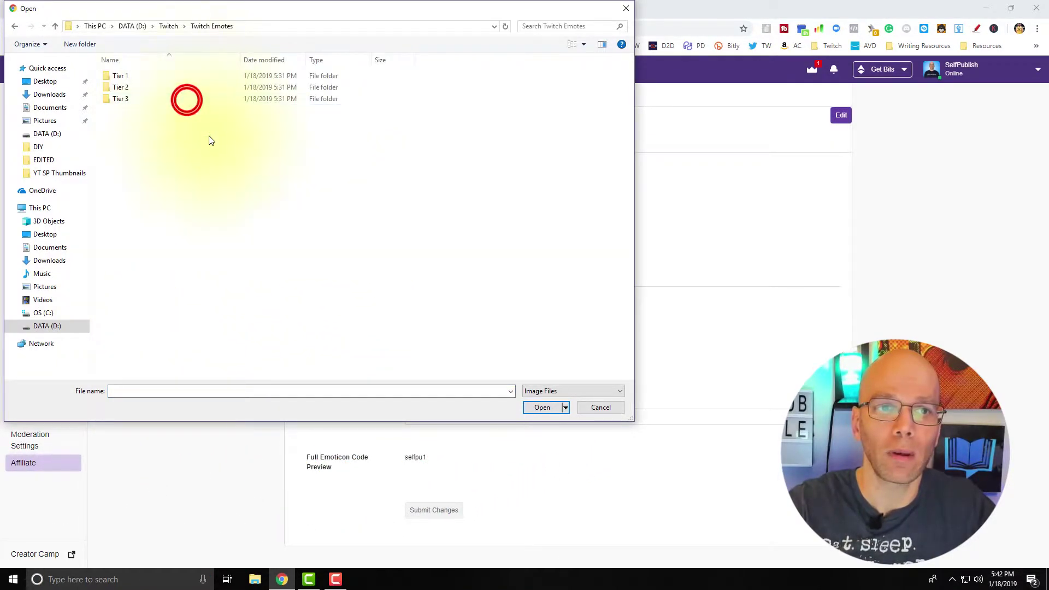
double_click(117, 75)
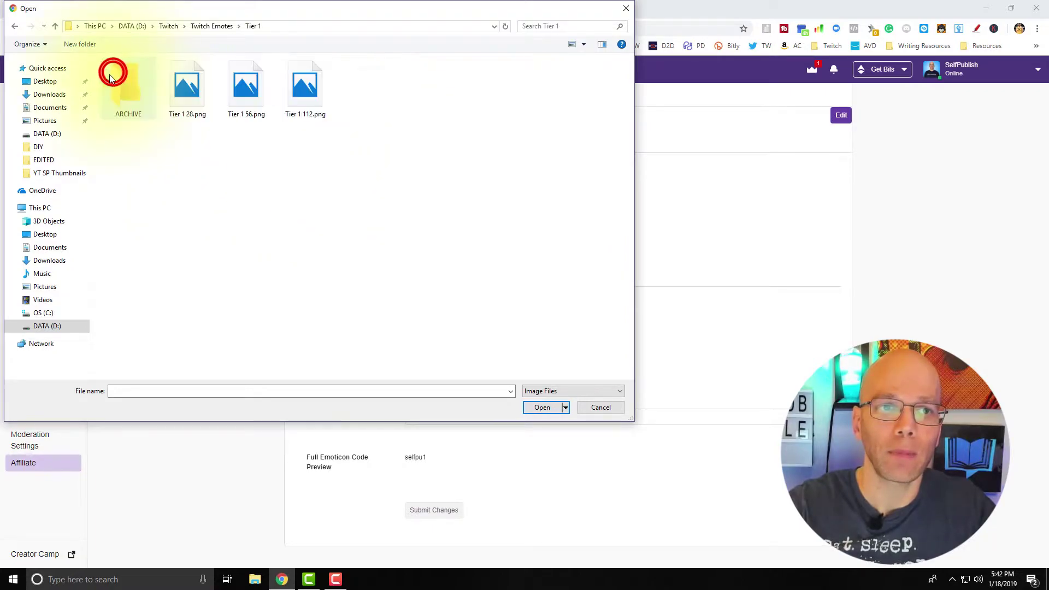
click(186, 100)
click(543, 408)
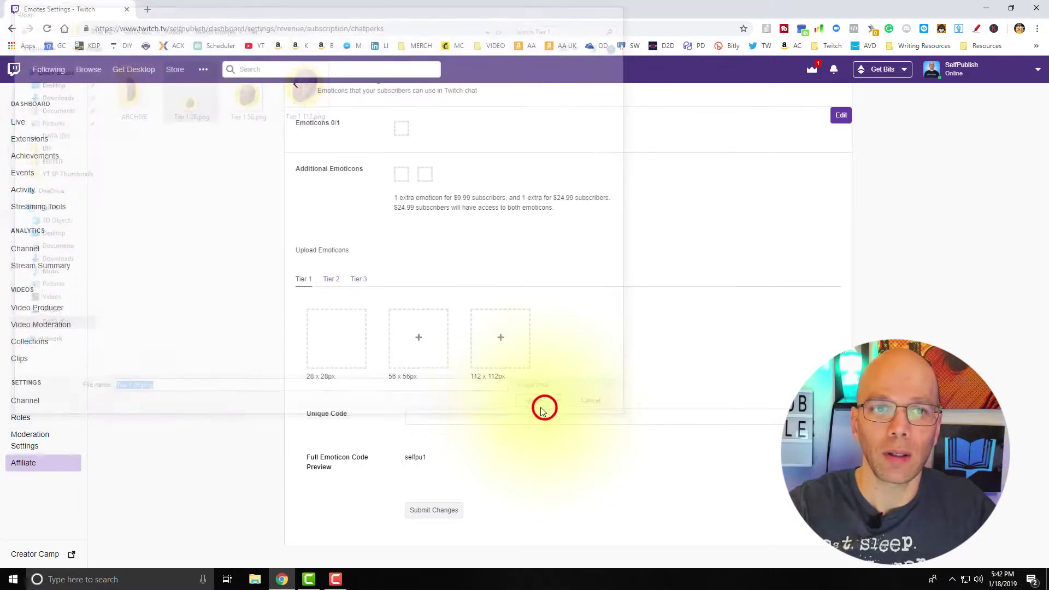
Step: Upload Tier 1 56.png and 112.png into the 56x56 and 112x112 emote slots
click(419, 342)
click(238, 102)
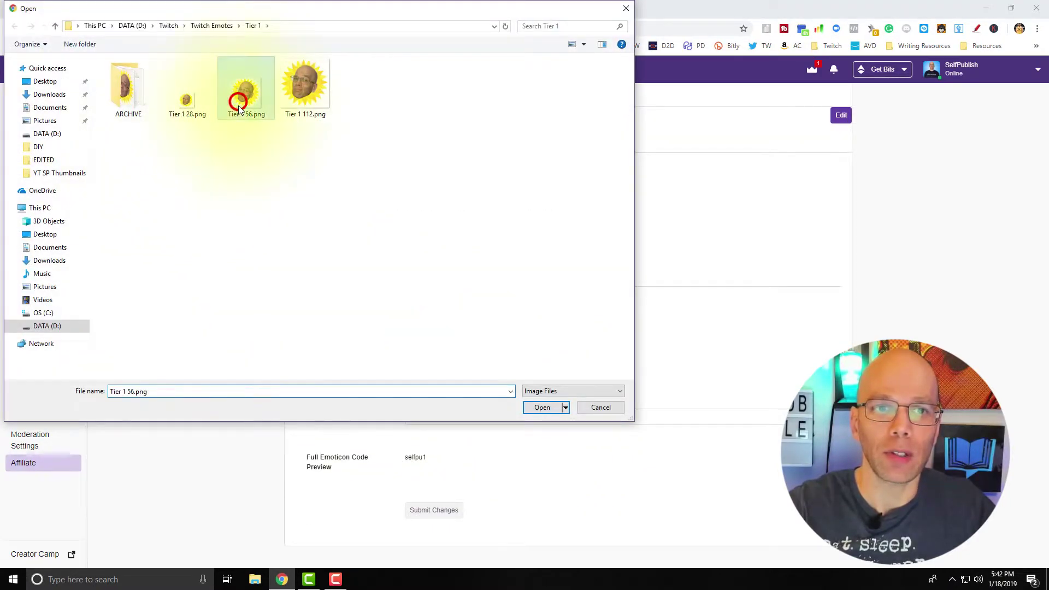
click(541, 408)
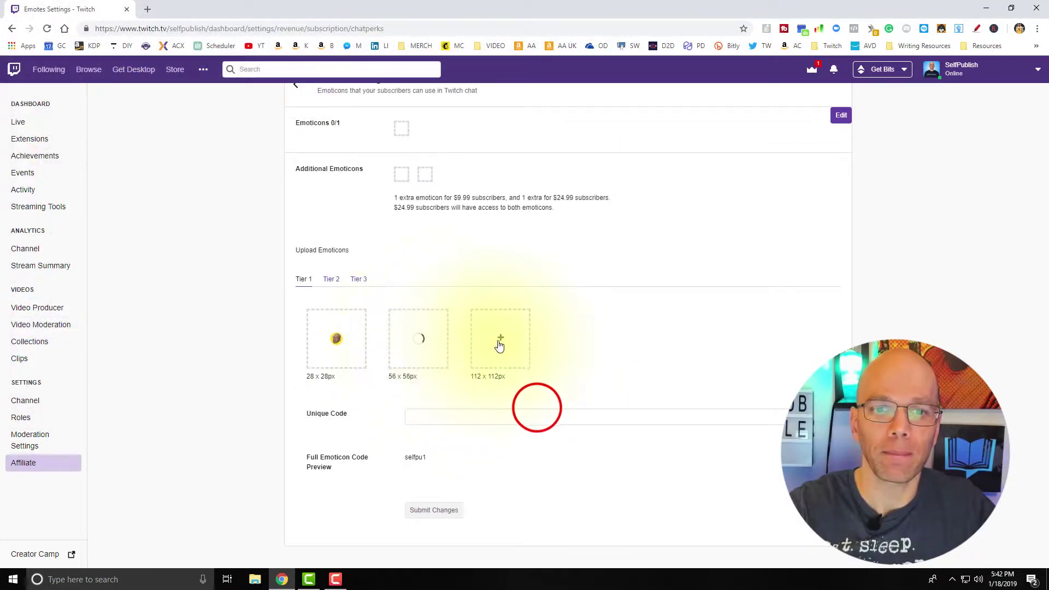
click(498, 339)
click(295, 98)
click(539, 411)
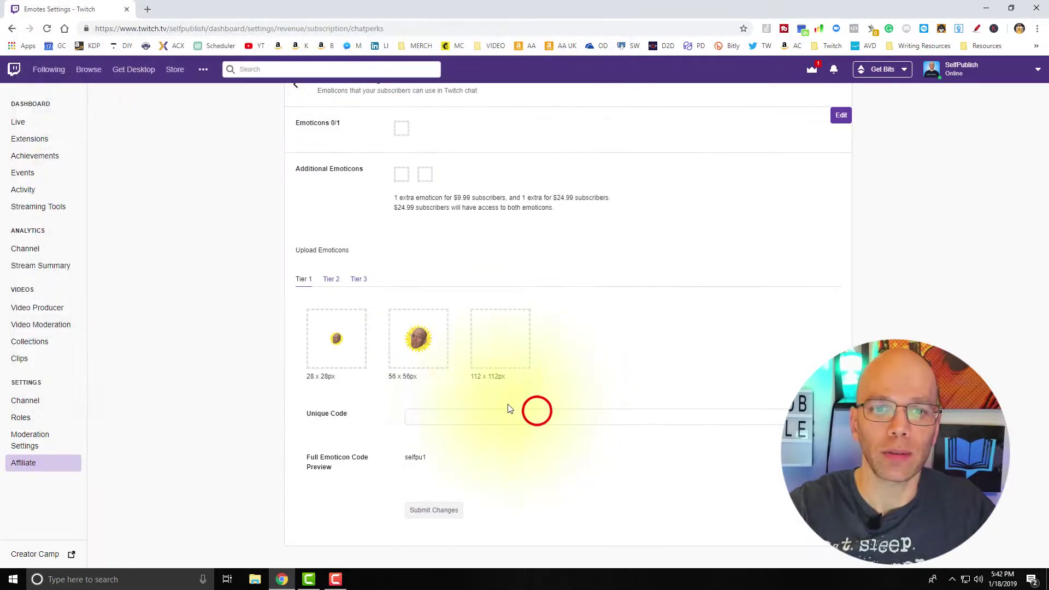
Step: Enter the unique code selfpu1Sunburst and submit the Tier 1 emote
click(423, 416)
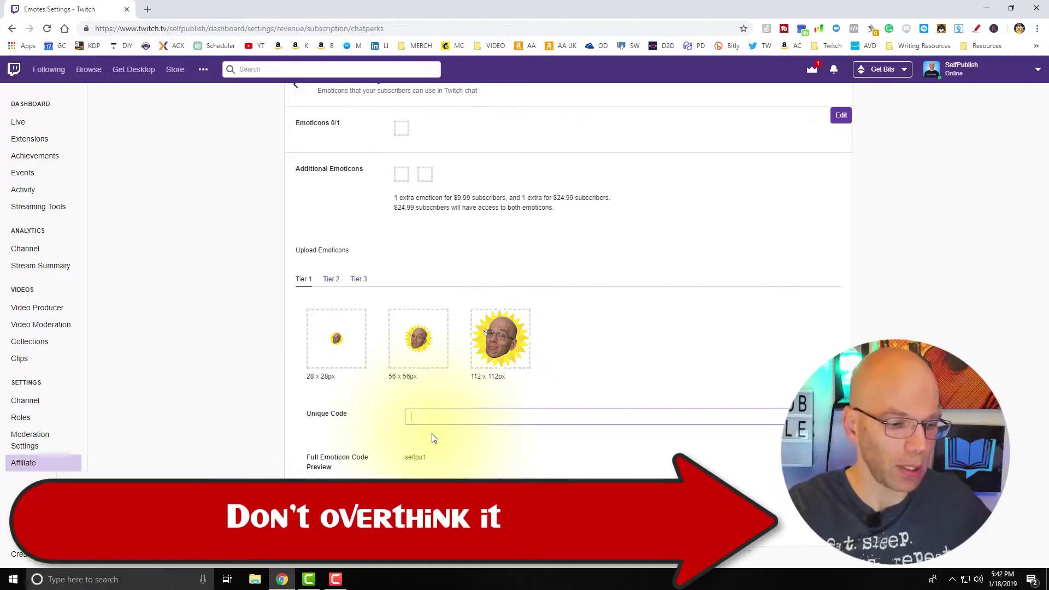
text(sunburst)
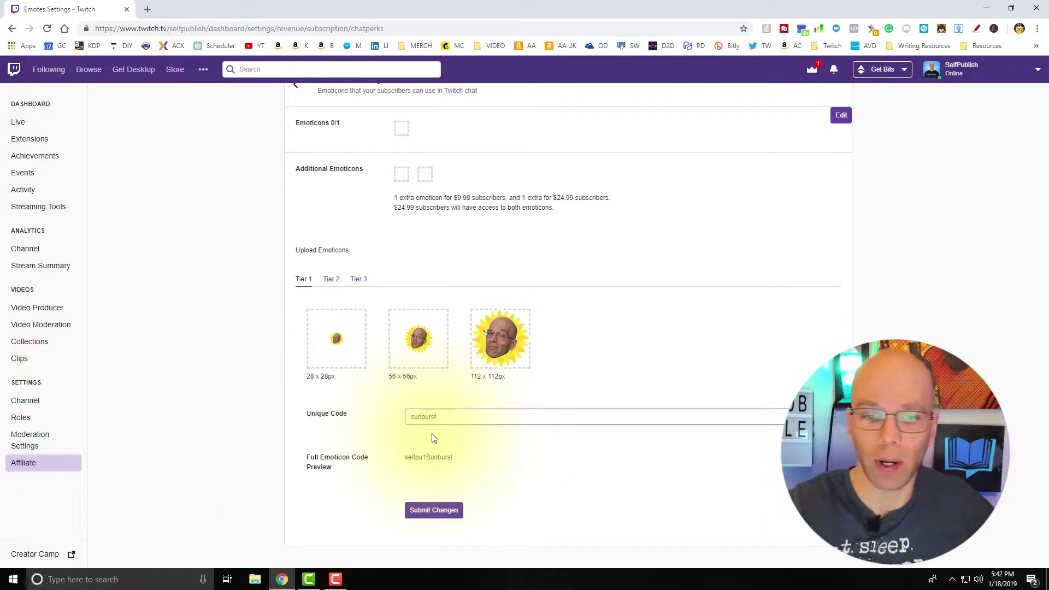
click(415, 514)
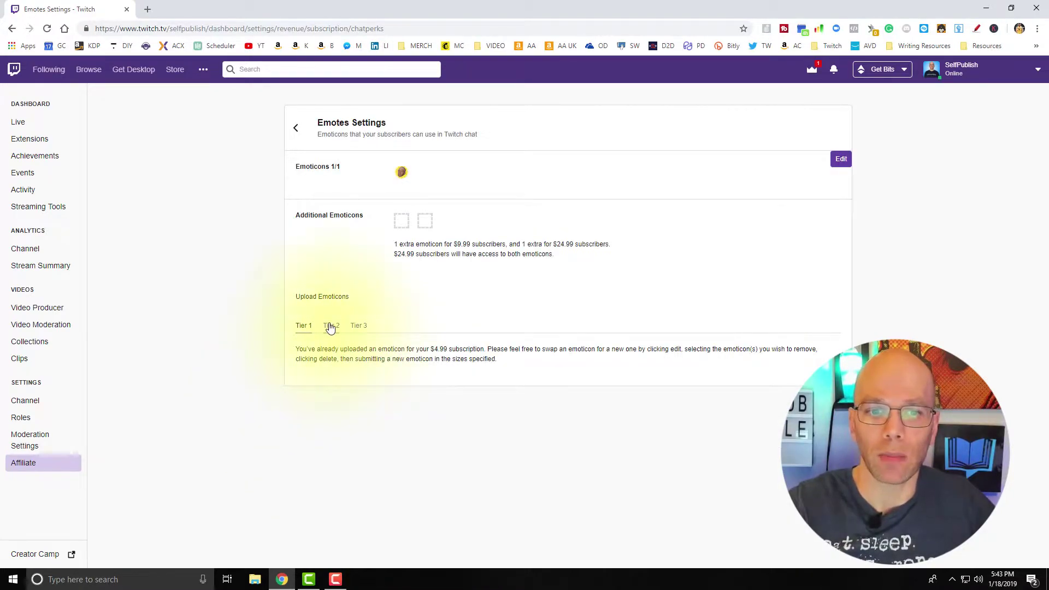
Step: On the Tier 2 form, upload Tier 2 28.png from the Tier 2 folder as the 28x28 image
click(329, 326)
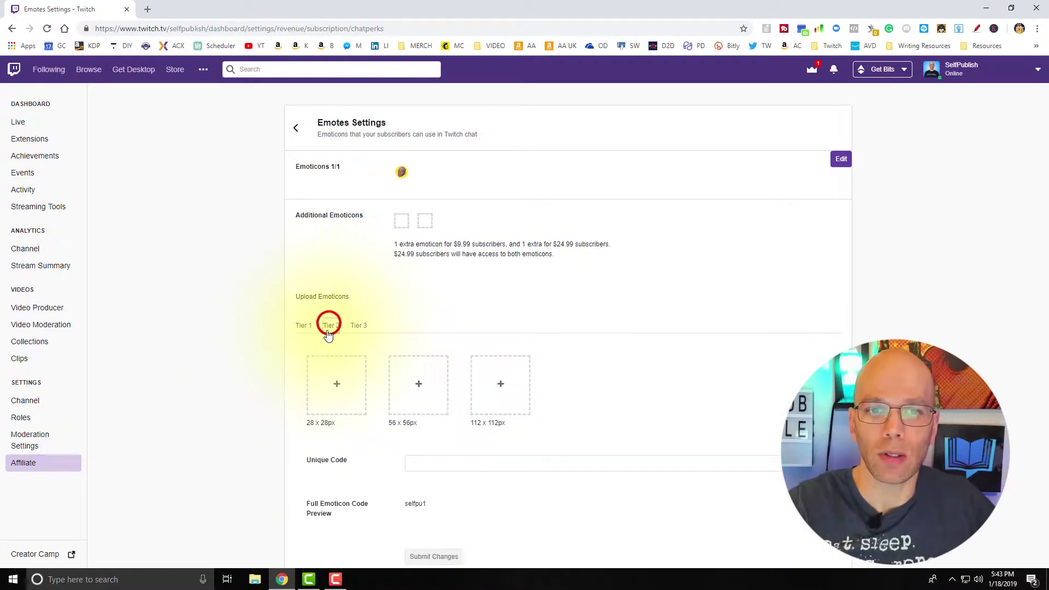
click(334, 389)
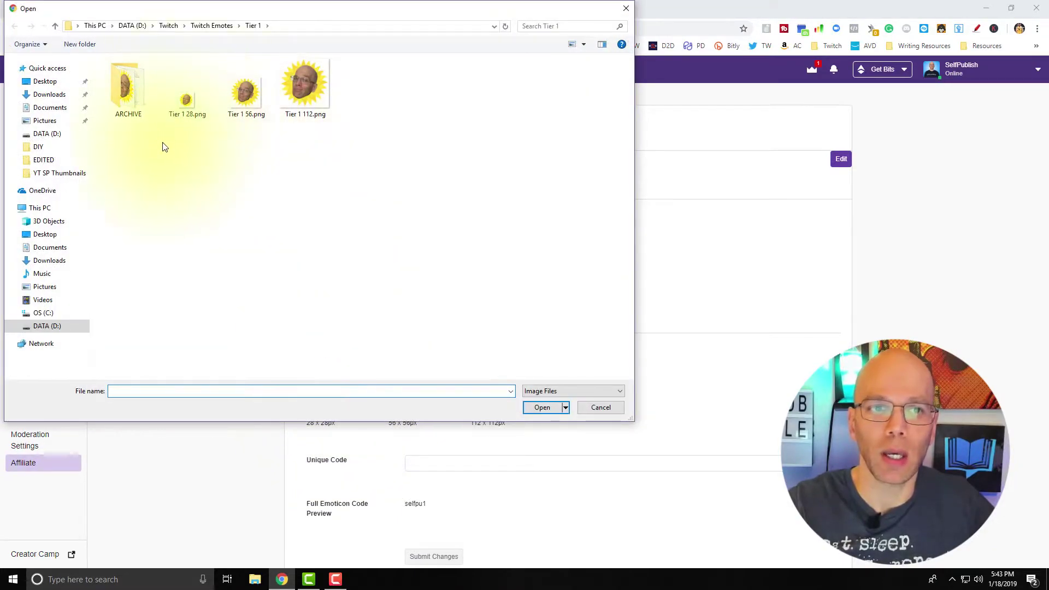
click(199, 27)
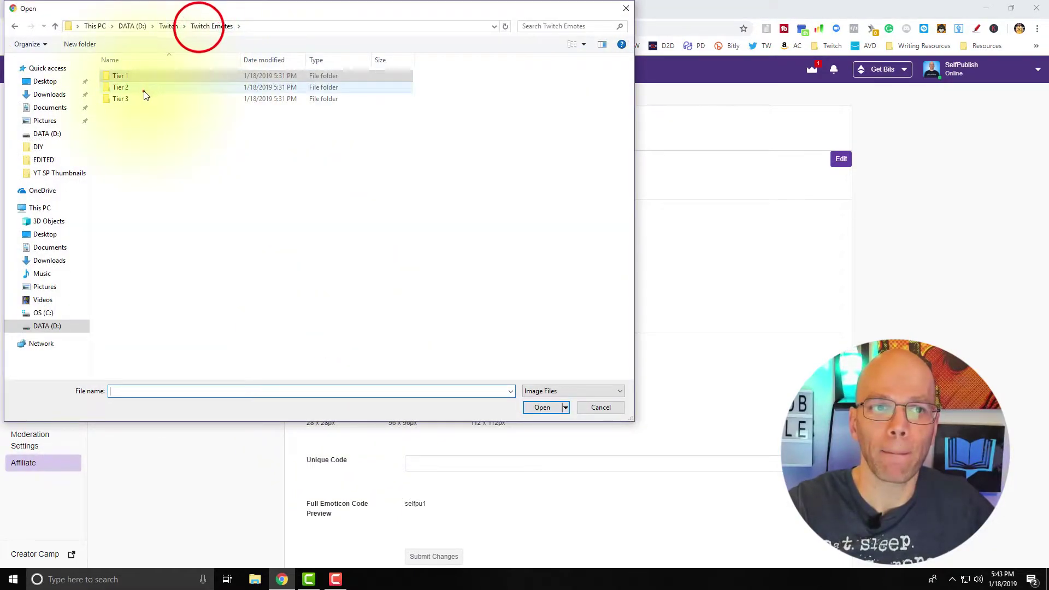
double_click(143, 90)
click(186, 93)
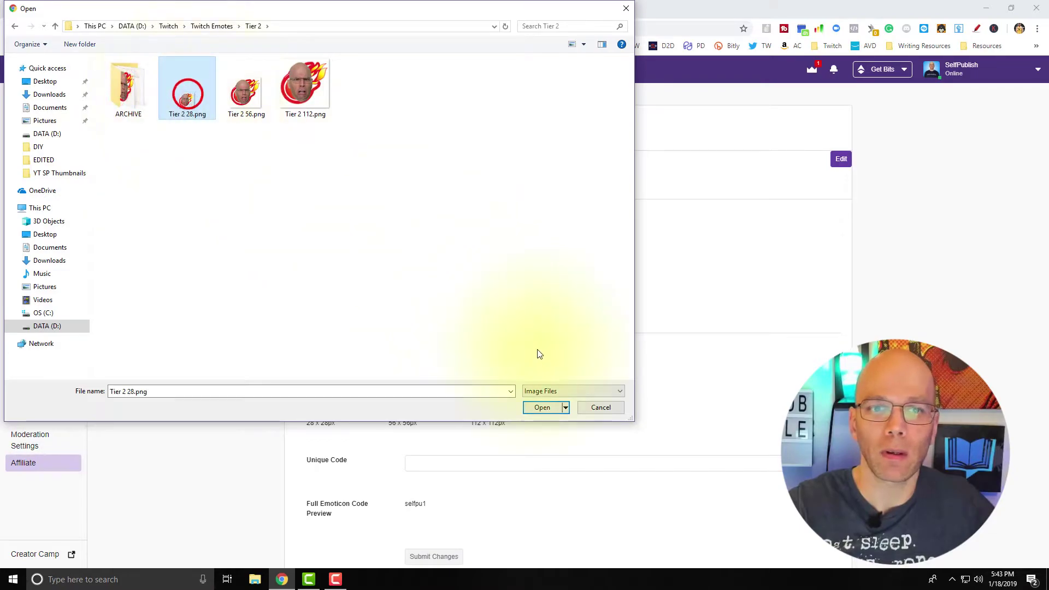
click(540, 407)
Step: Upload Tier 2 56.png and 112.png into the 56x56 and 112x112 slots
click(415, 387)
click(241, 90)
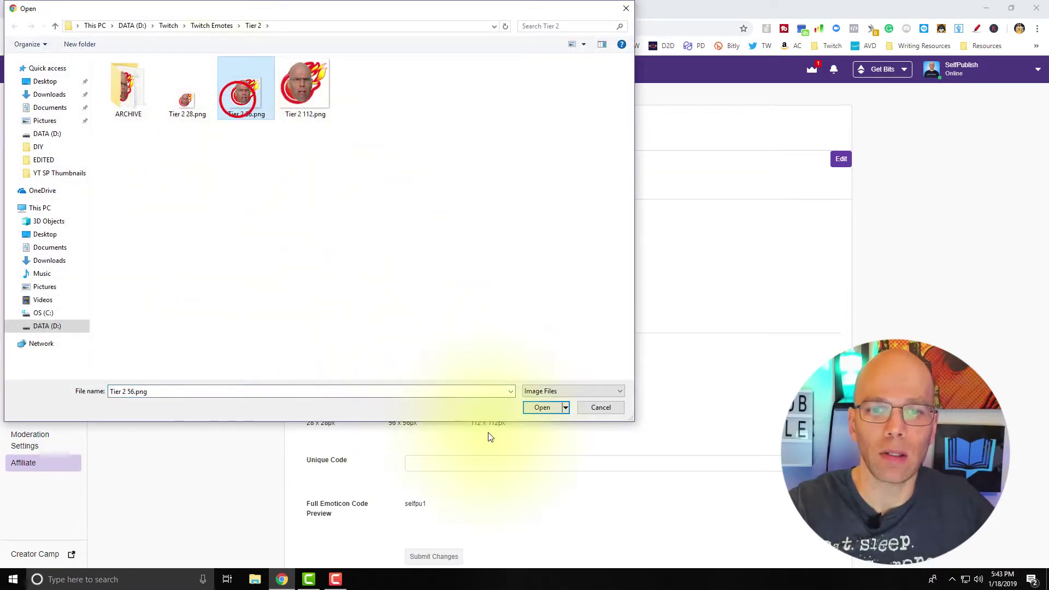
click(538, 407)
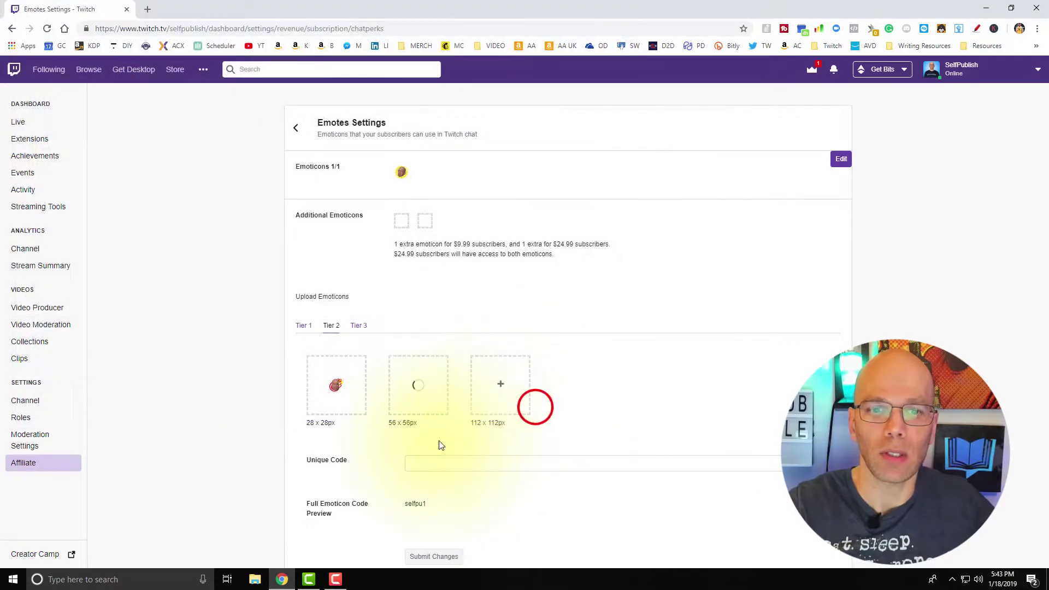
click(501, 383)
click(303, 90)
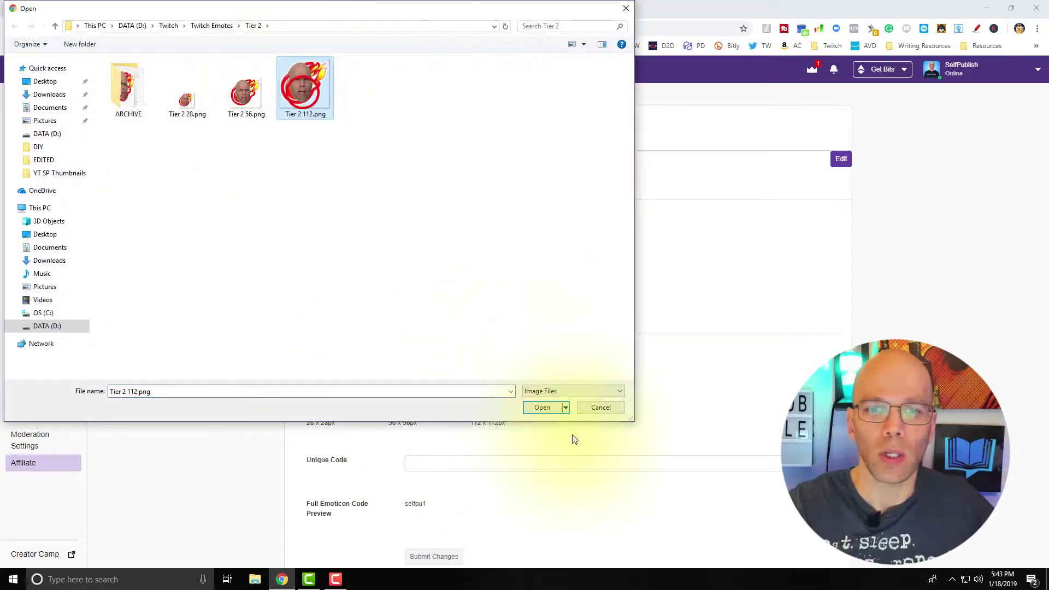
click(538, 407)
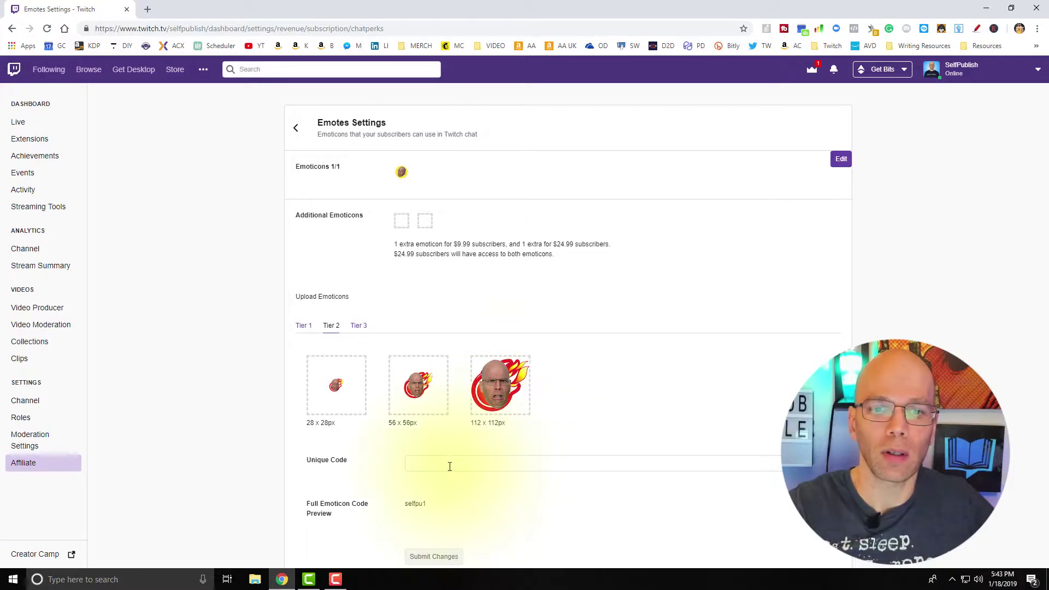
Step: Enter the code fireball and submit the Tier 2 emote as the $9.99 emoticon
text(f)
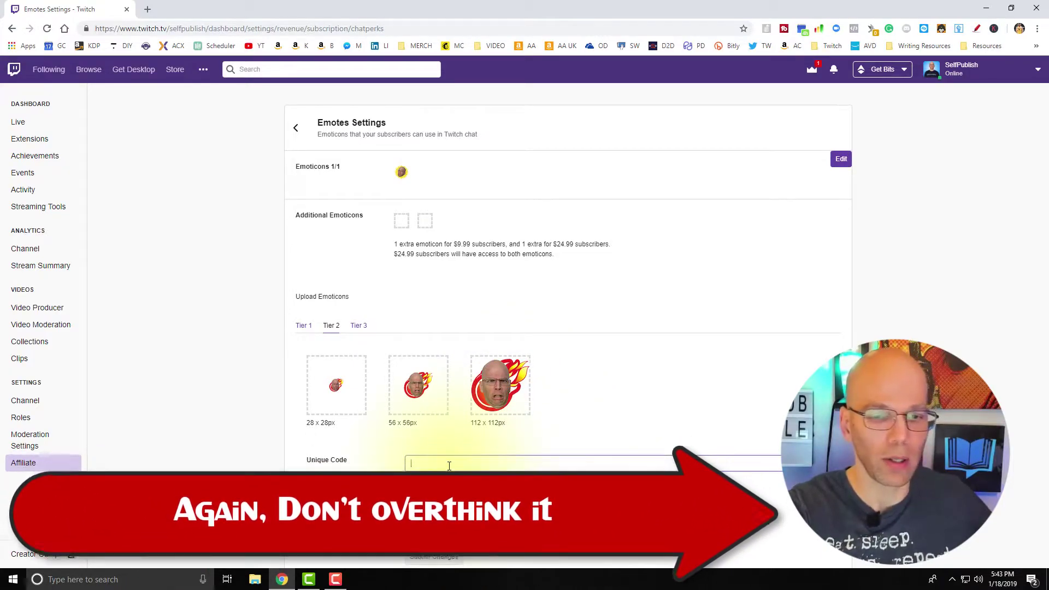
text(ireball)
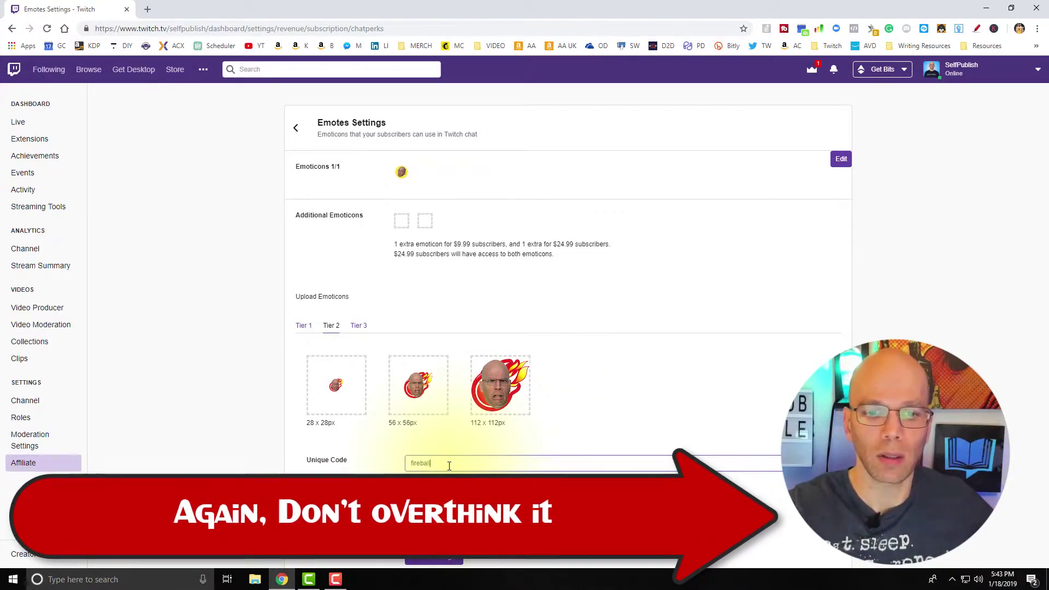
click(424, 557)
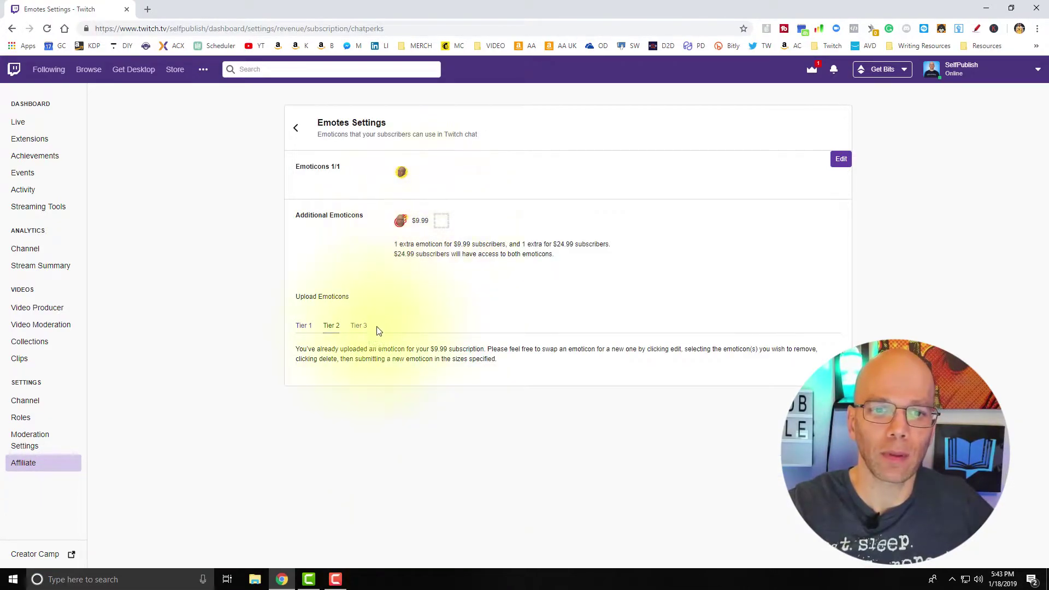
click(360, 326)
Step: Upload Tier 3 28.png from the Tier 3 folder as the 28x28 image
click(333, 389)
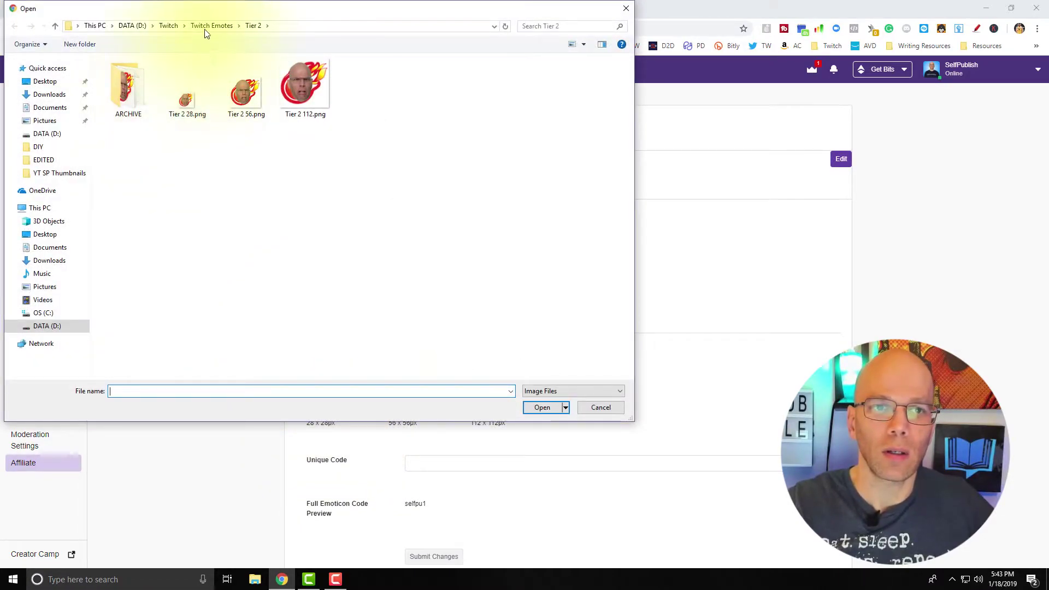
click(205, 28)
double_click(147, 98)
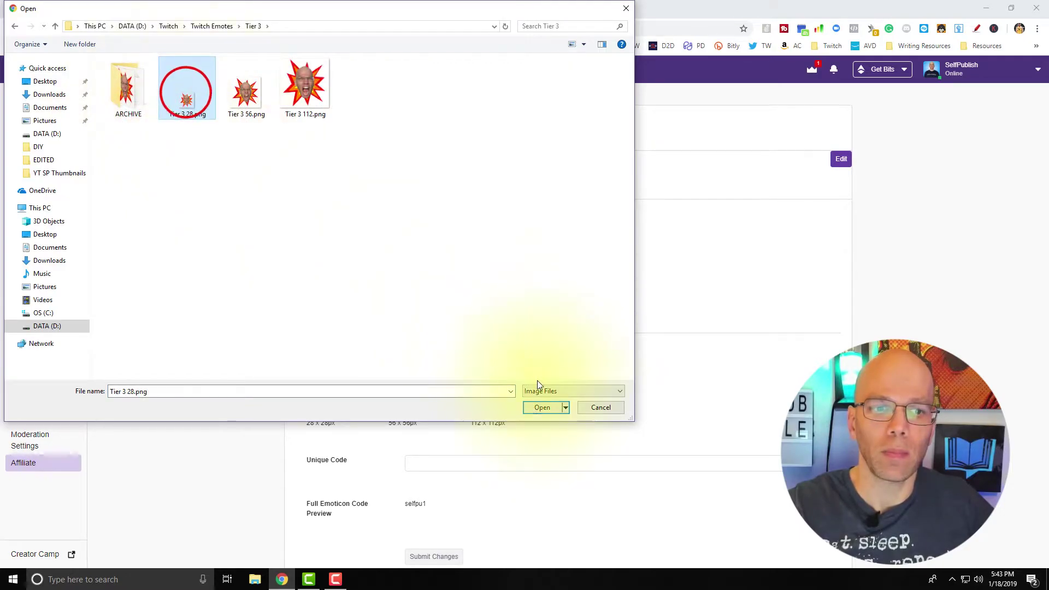
click(532, 408)
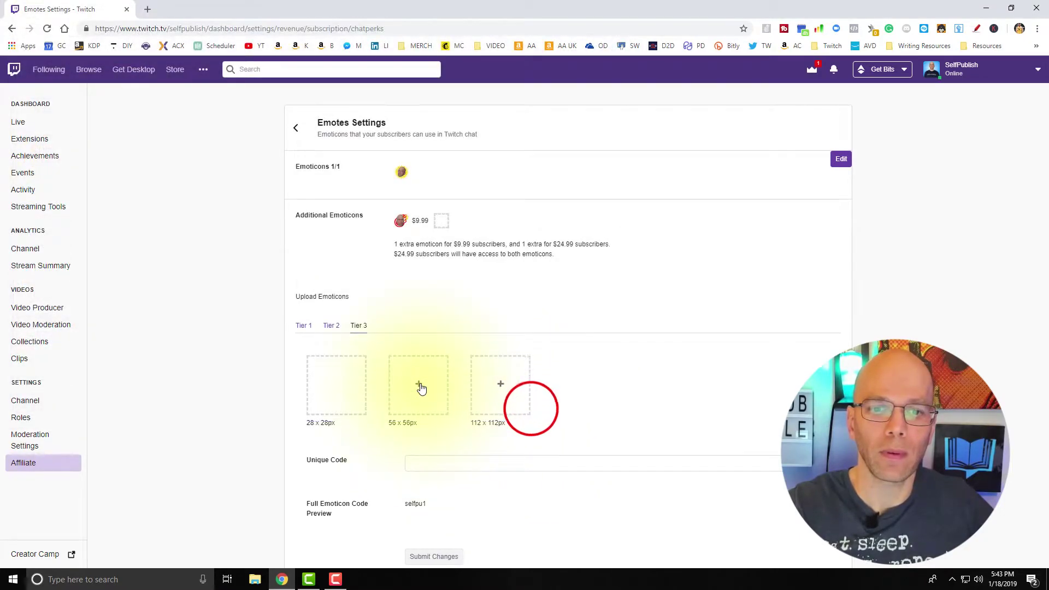
Step: Upload Tier 3 56.png and 112.png into the 56x56 and 112x112 slots
click(419, 385)
click(245, 92)
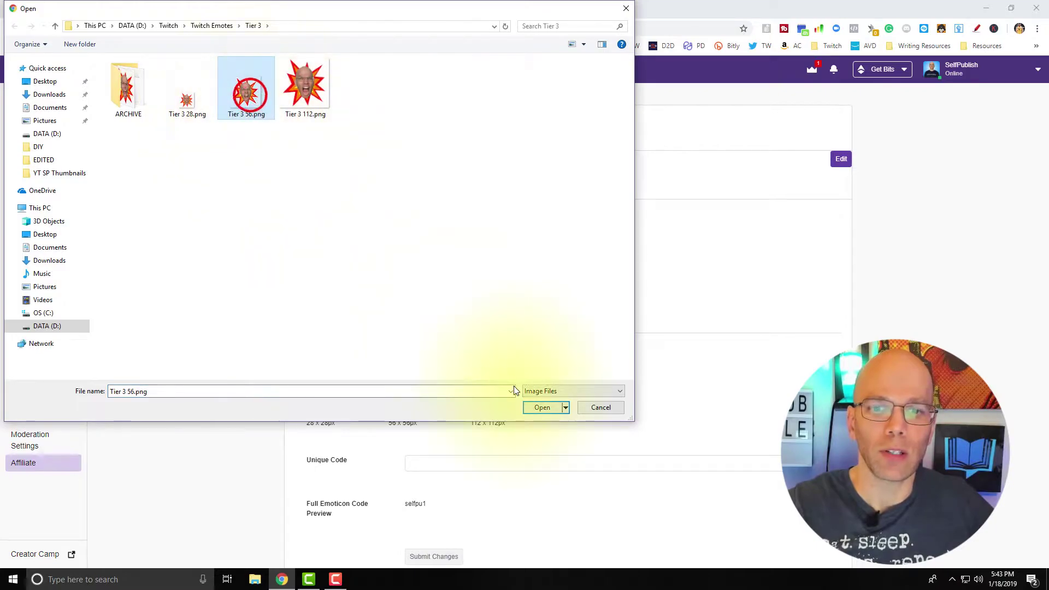
click(534, 407)
click(498, 383)
click(305, 87)
click(540, 407)
Step: Enter the code explosion and submit the Tier 3 emote for $24.99 subscribers
click(434, 465)
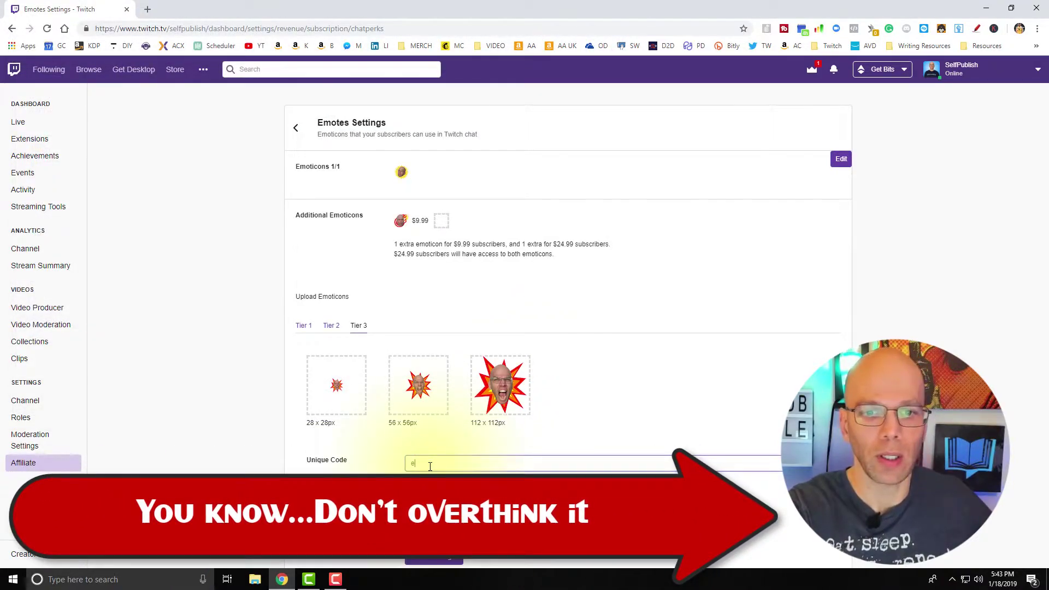
text(explosion)
click(431, 563)
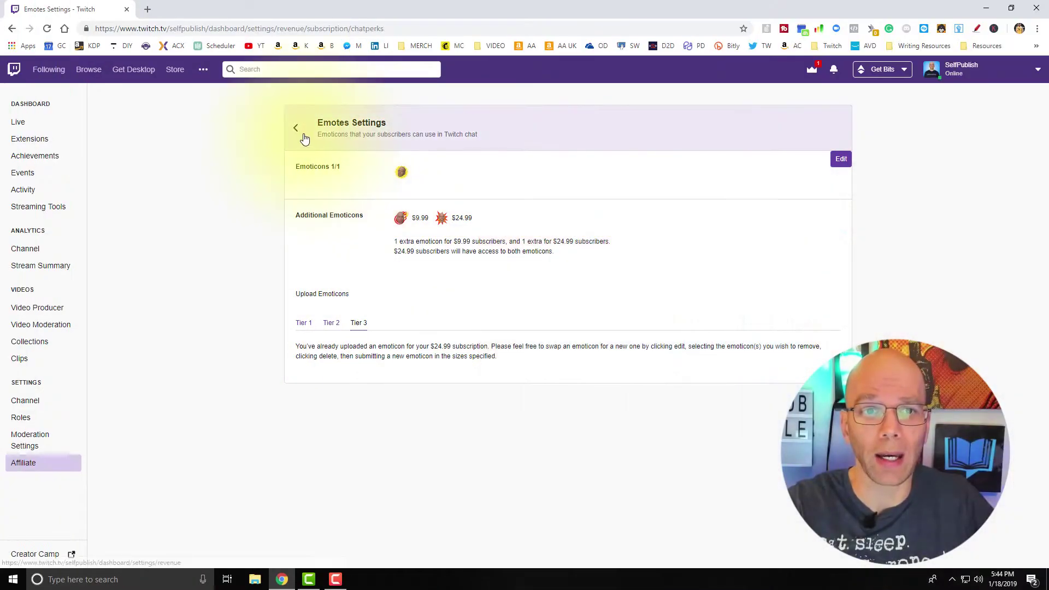
Step: Return to the revenue settings overview and open the Loyalty badges settings
click(303, 138)
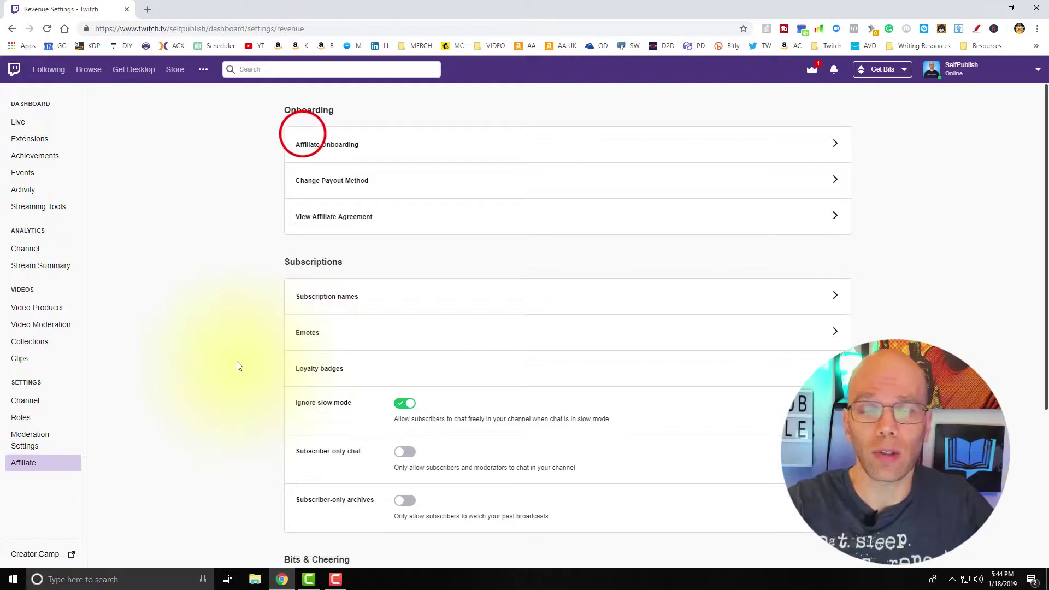
click(54, 465)
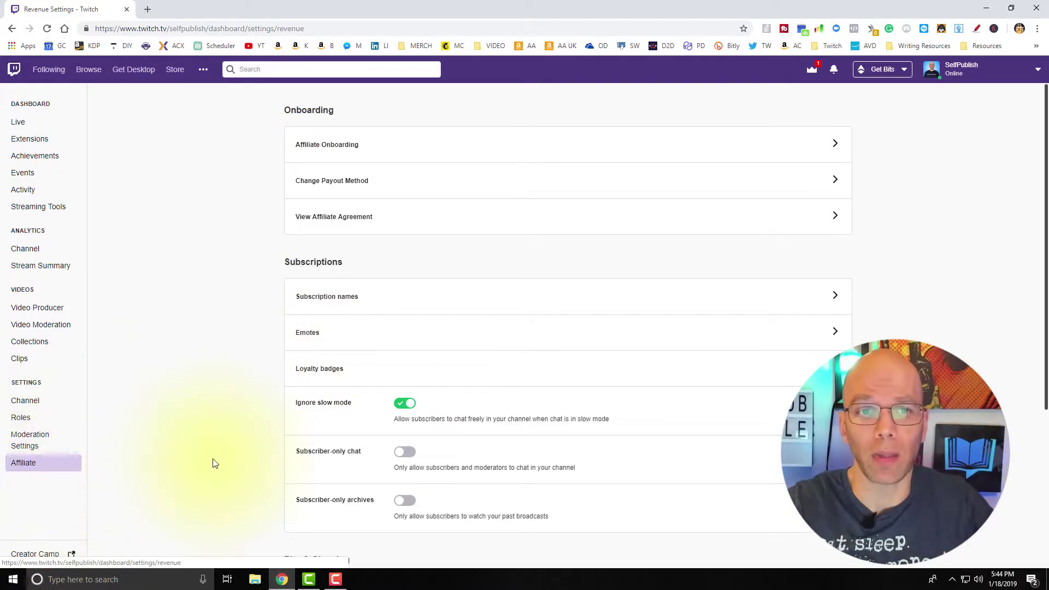
click(358, 371)
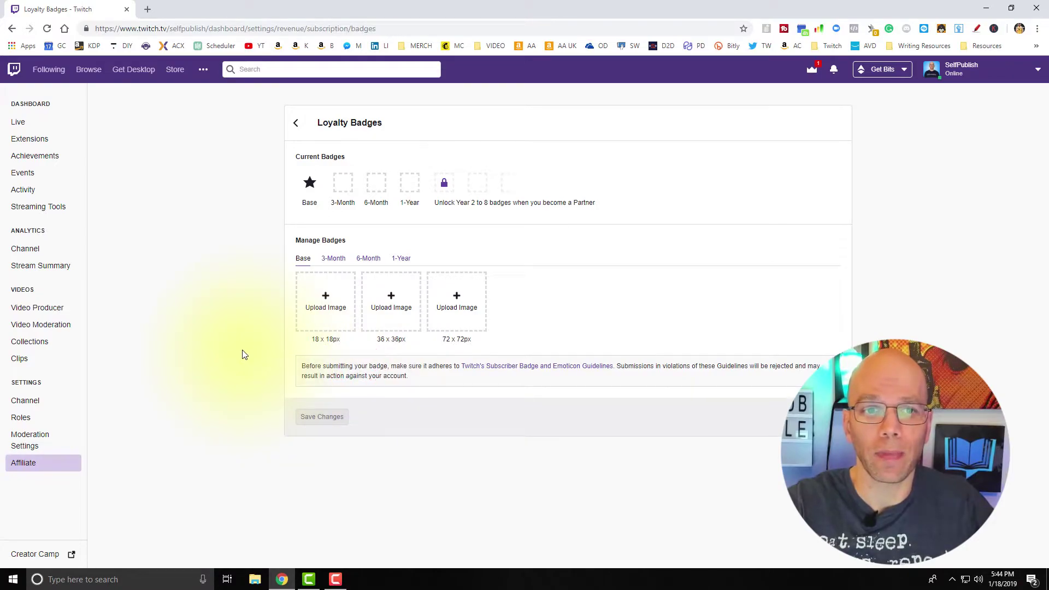
Step: Upload banana sticker 18 from the Banana Stickers > Base folder as the 18x18 Base badge
click(327, 302)
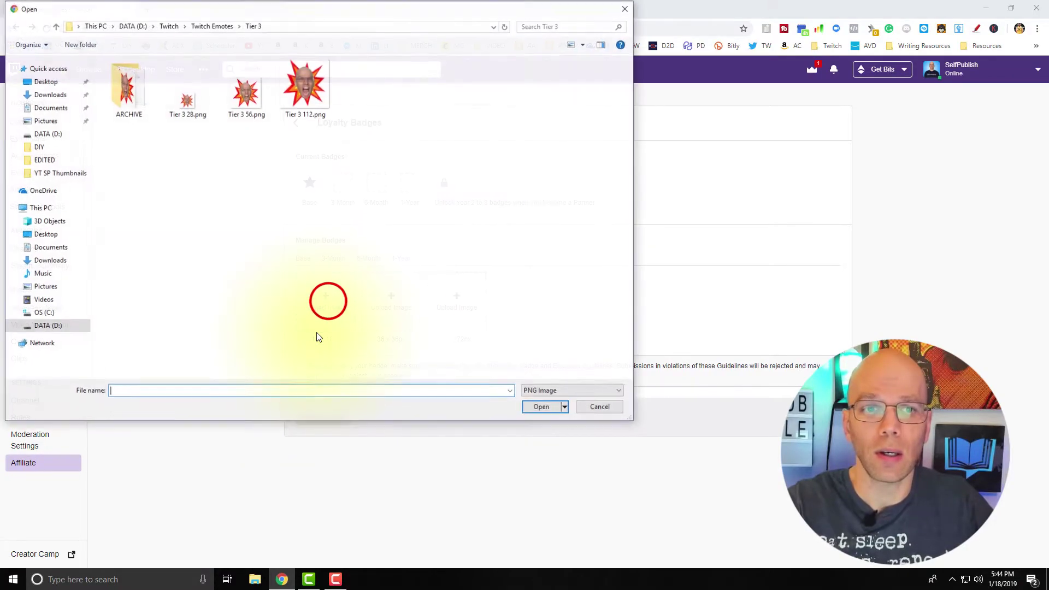
click(170, 29)
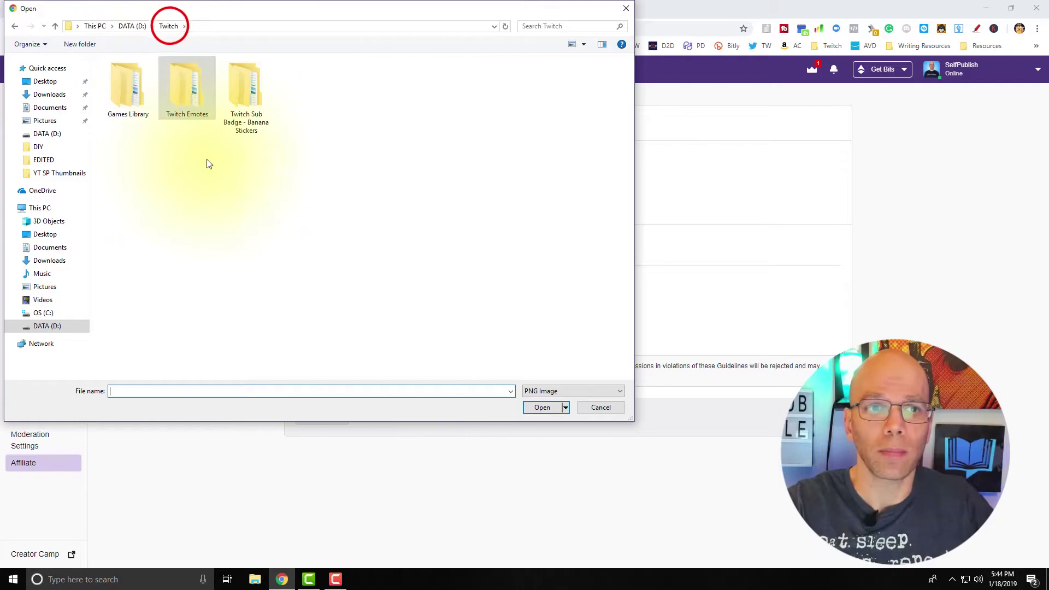
double_click(240, 93)
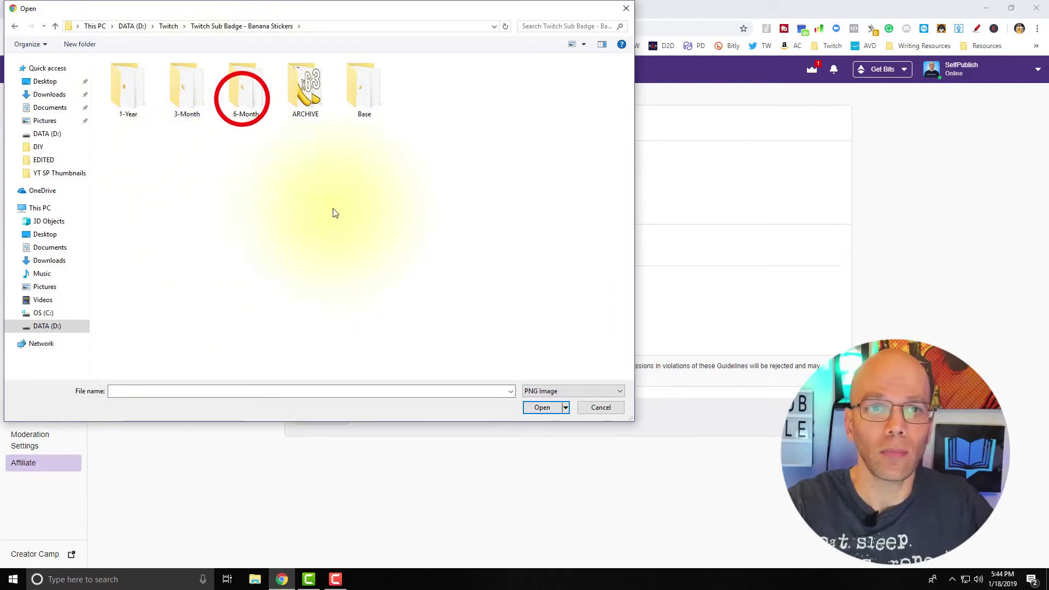
click(360, 89)
double_click(352, 90)
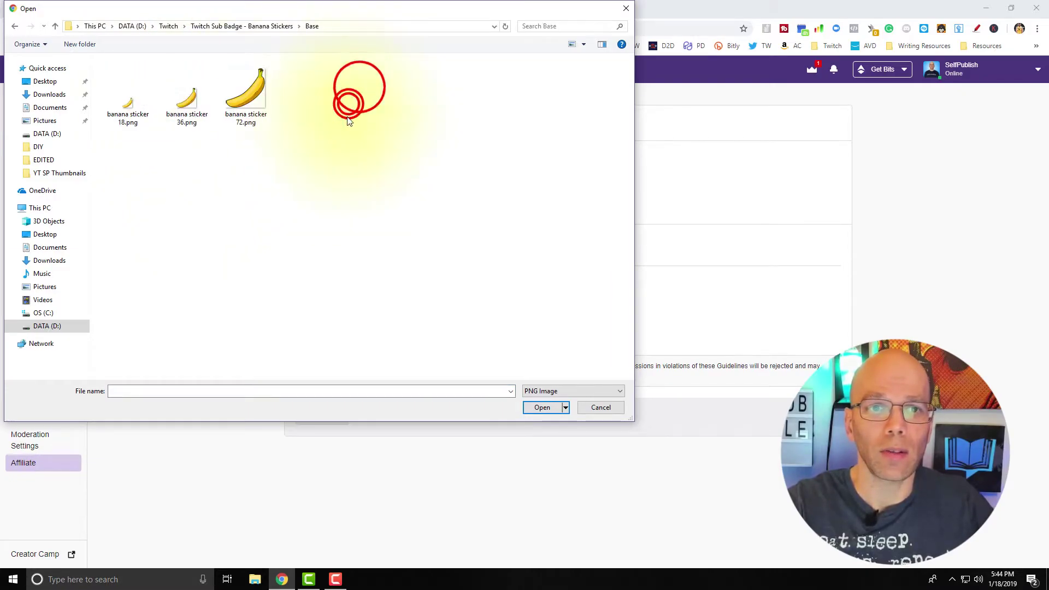
double_click(129, 105)
Step: Add banana sticker 36 and 72 to the Base badge, then save and confirm image rights
click(388, 298)
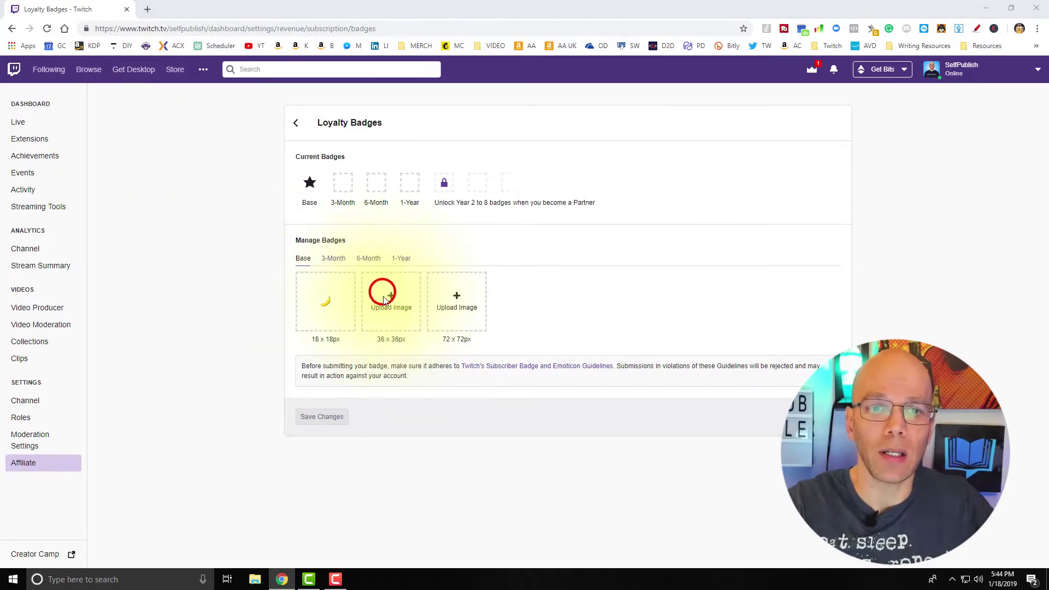
click(184, 113)
click(541, 407)
click(453, 310)
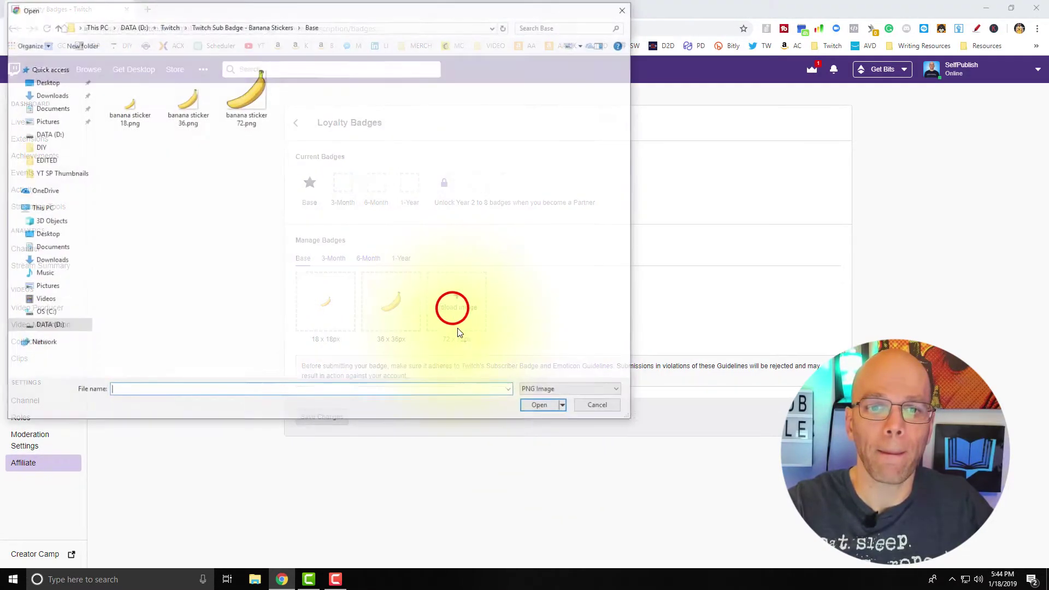
click(550, 407)
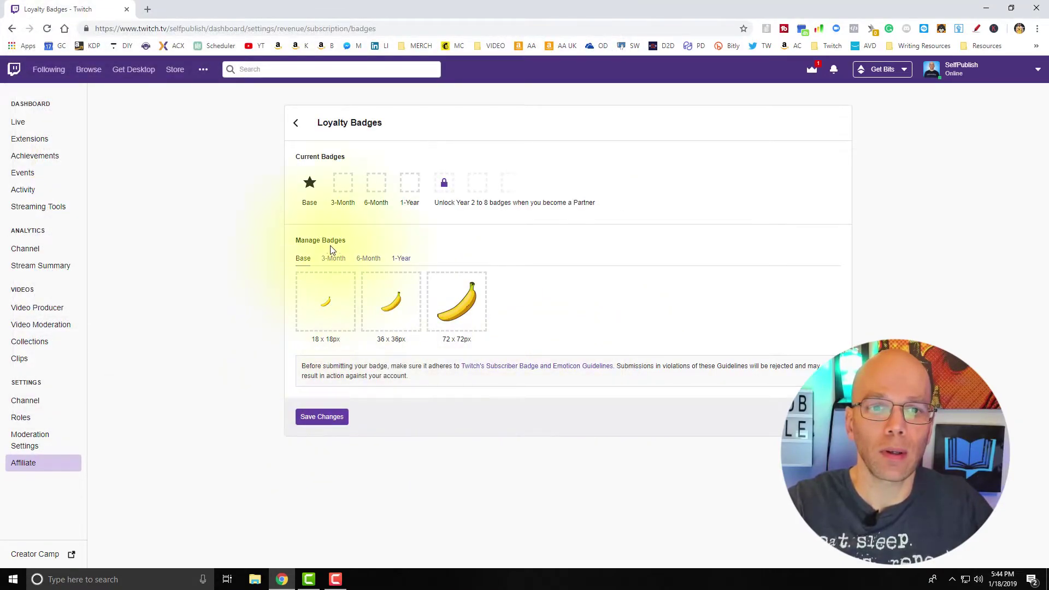
click(331, 416)
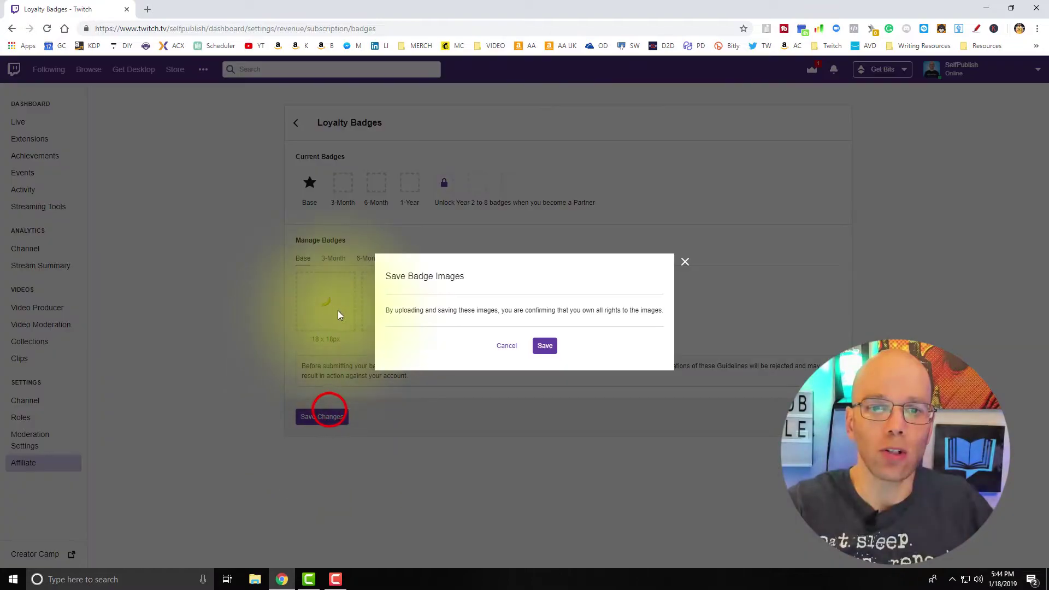
click(543, 345)
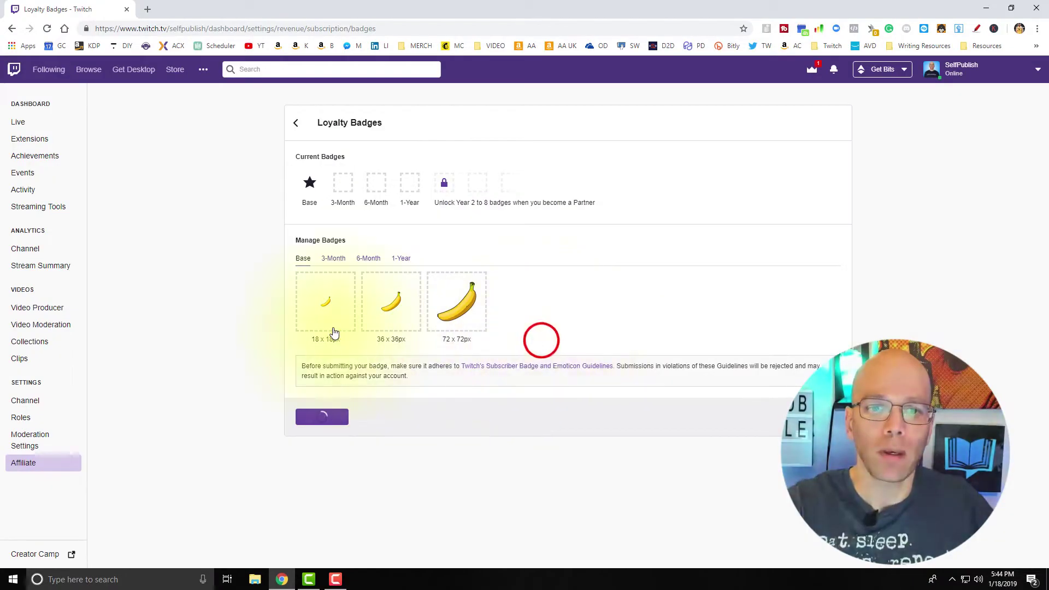
Step: On the 3-Month badge, upload the banana sticker x3 18px image as the 18x18 badge
click(337, 262)
click(323, 307)
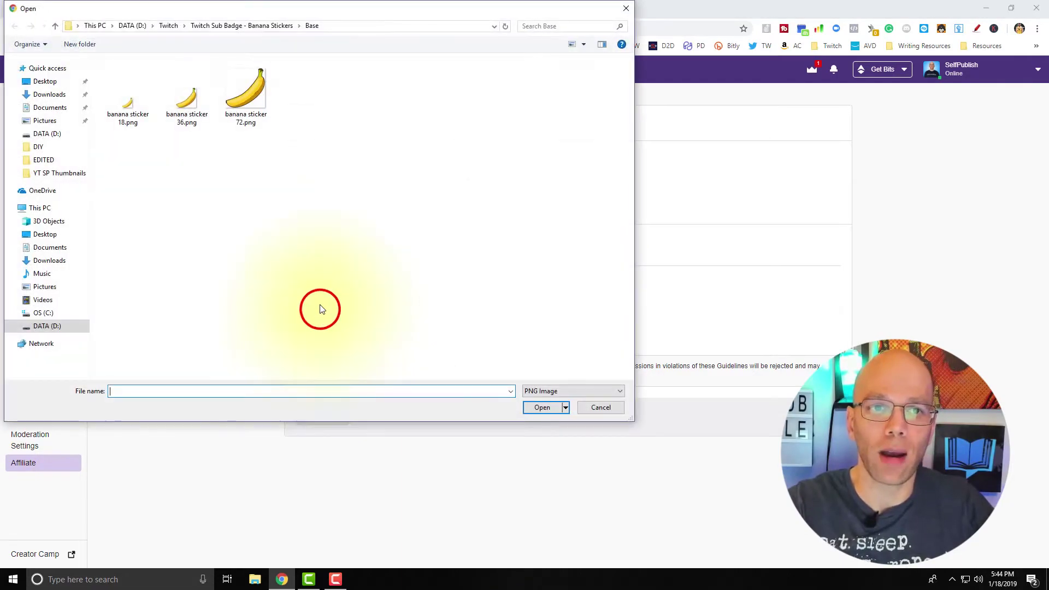
click(170, 27)
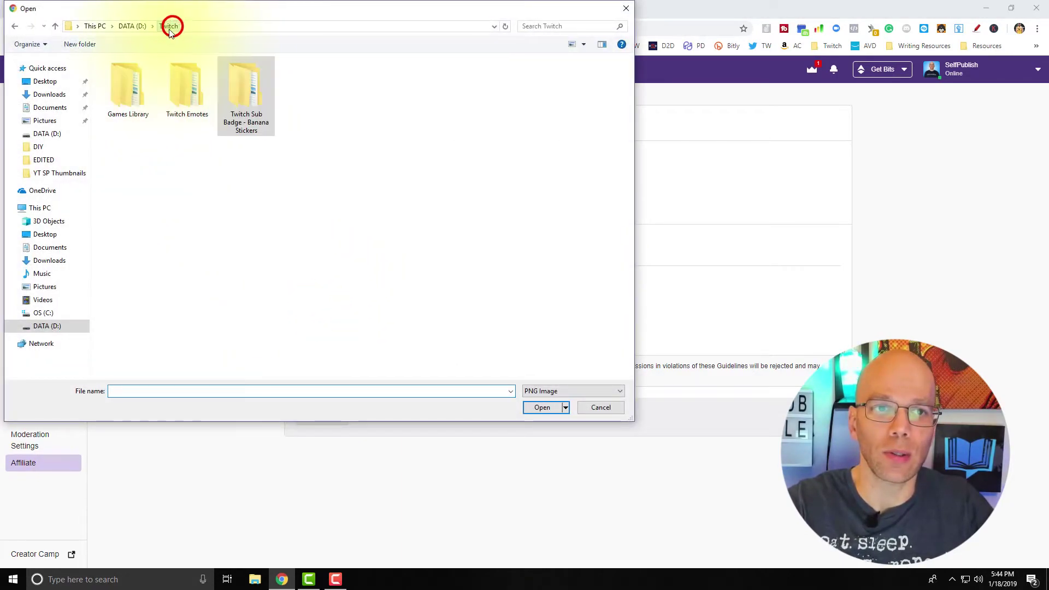
double_click(238, 104)
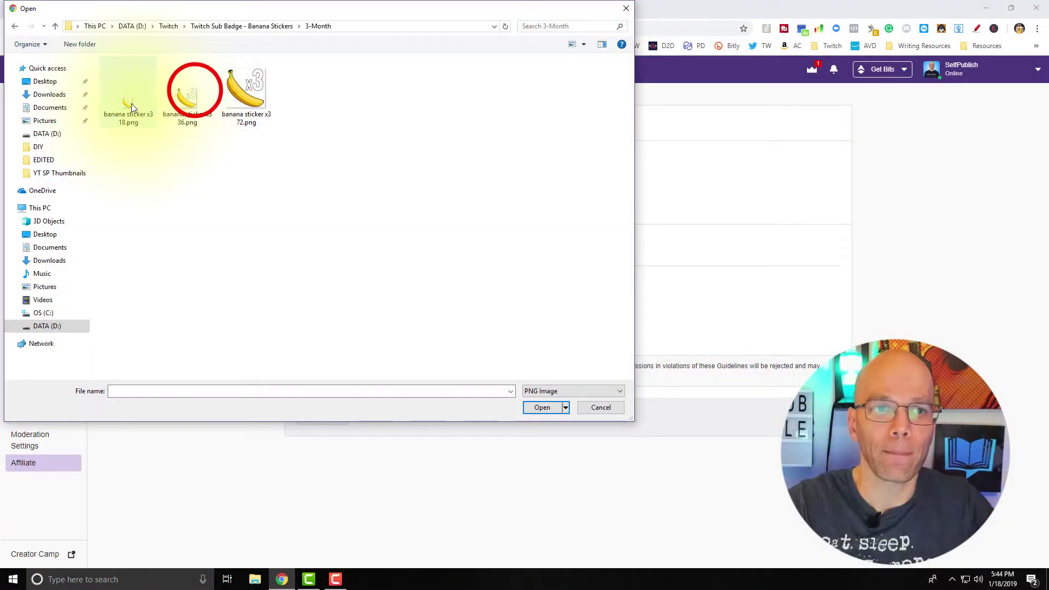
click(131, 103)
click(550, 410)
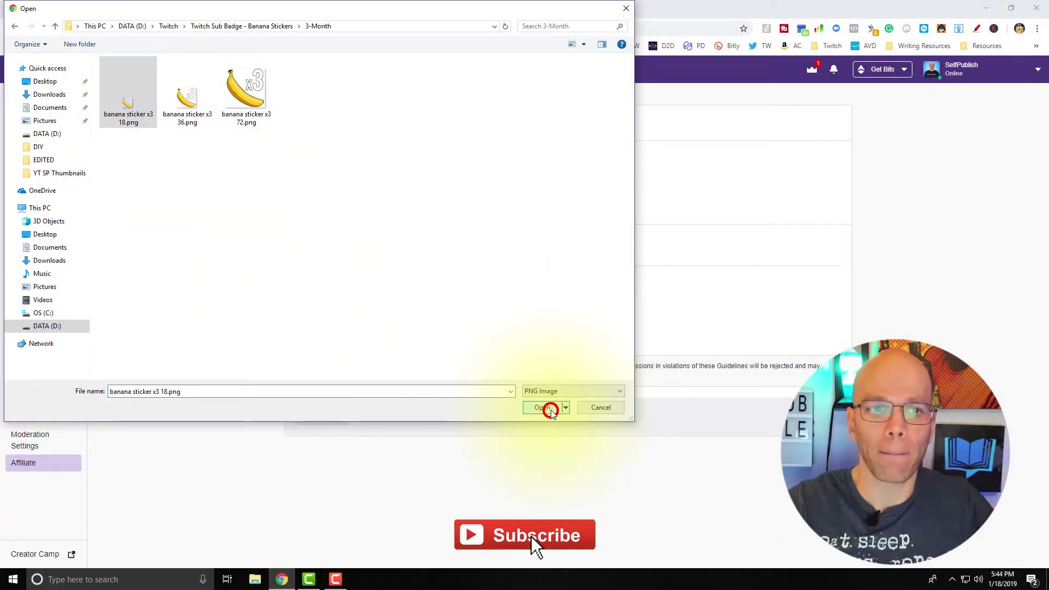
Step: Upload the banana sticker x3 36px and 72px images into the 36x36 and 72x72 slots
click(389, 290)
click(178, 90)
click(532, 407)
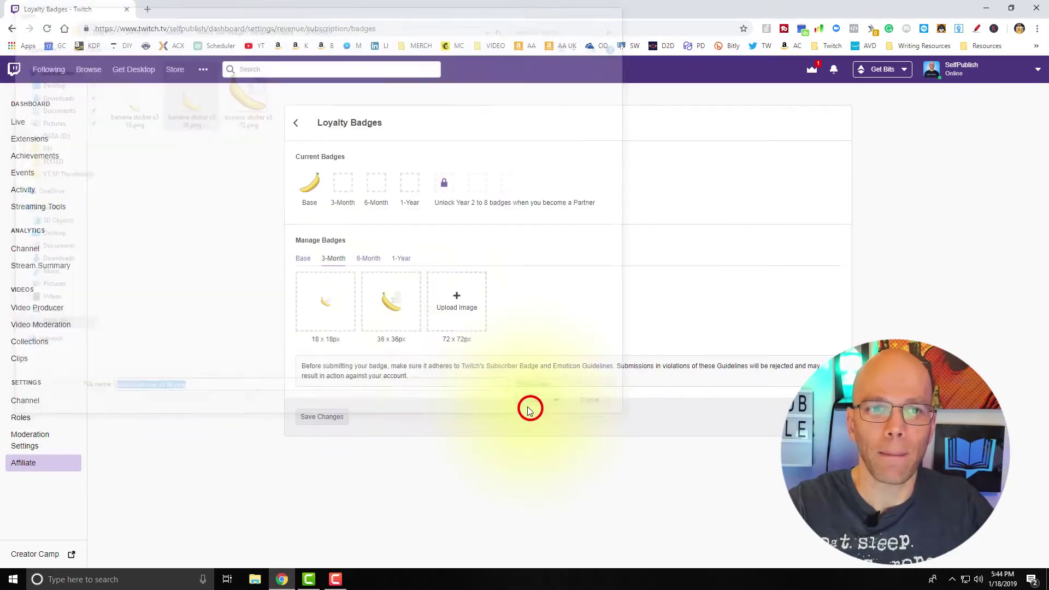
click(449, 300)
click(267, 111)
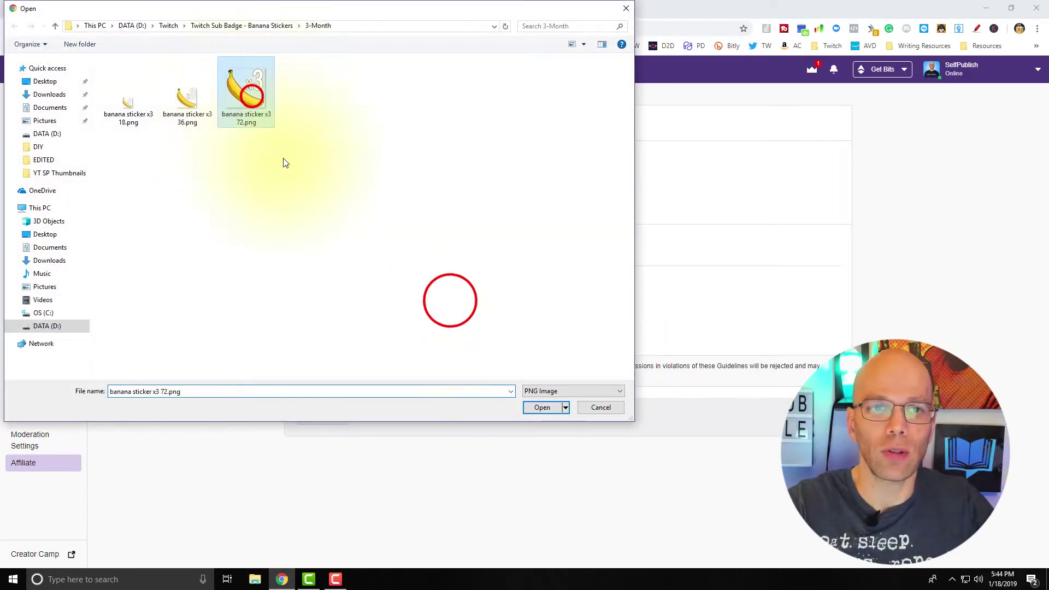
click(536, 411)
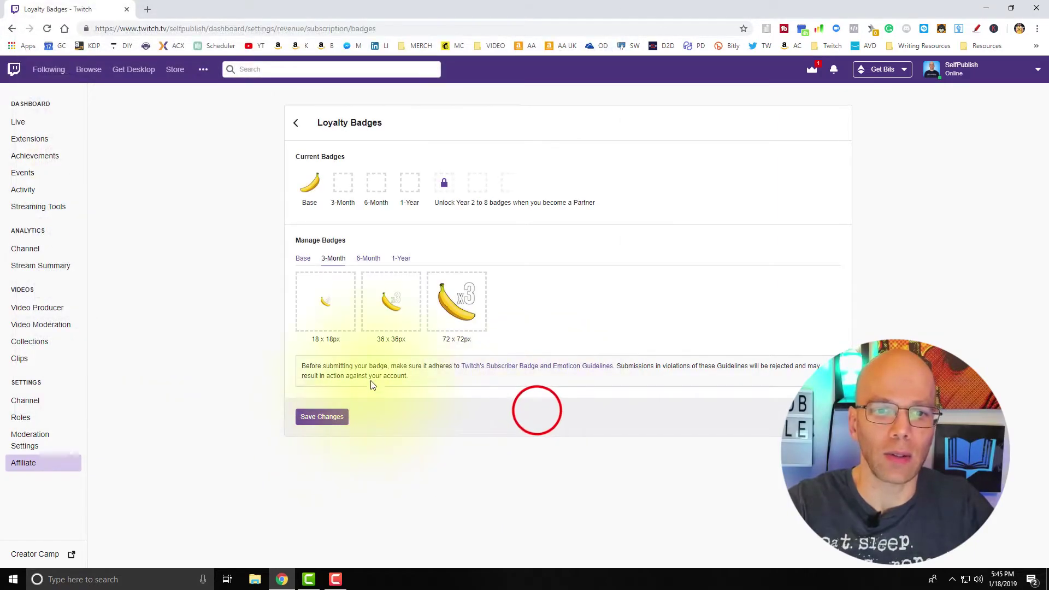
Step: Save the 3-Month badge images and confirm ownership of the image rights
click(339, 418)
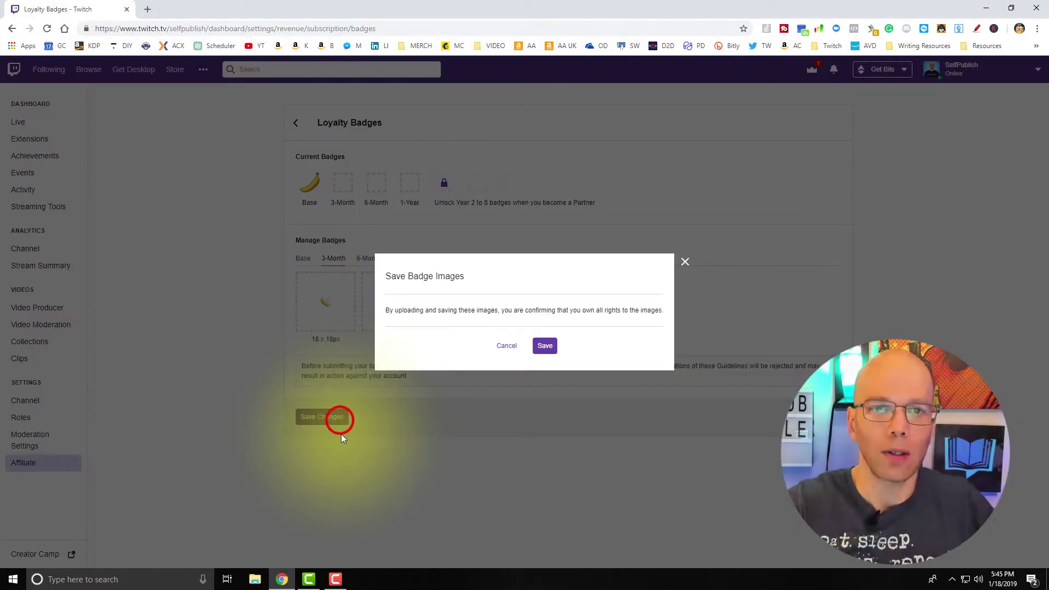
click(543, 345)
click(369, 261)
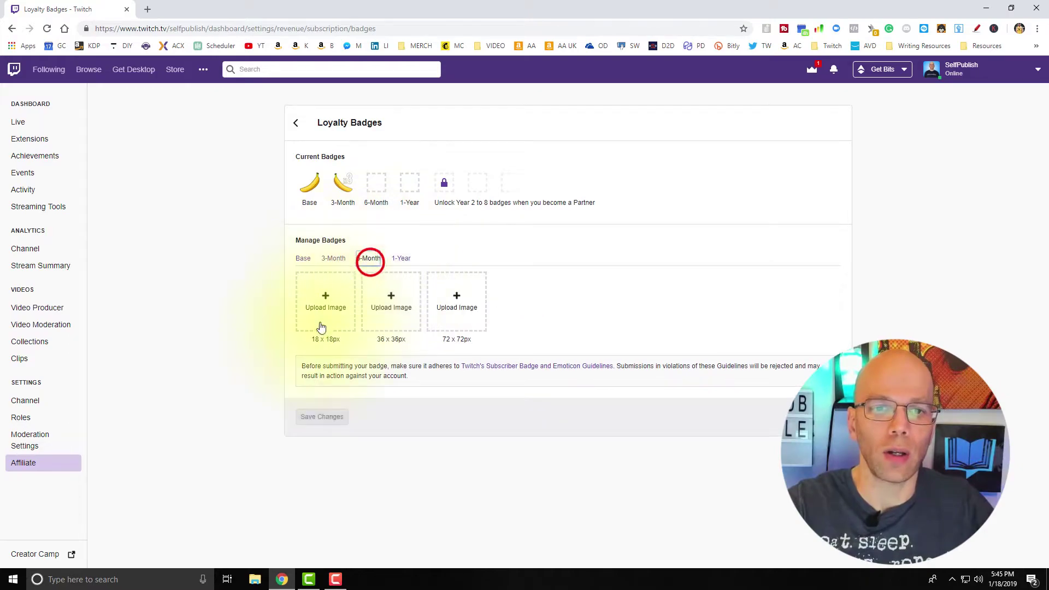
Step: Upload the banana sticker x6 18px image from the 6-Month folder as the 18x18 badge
click(326, 309)
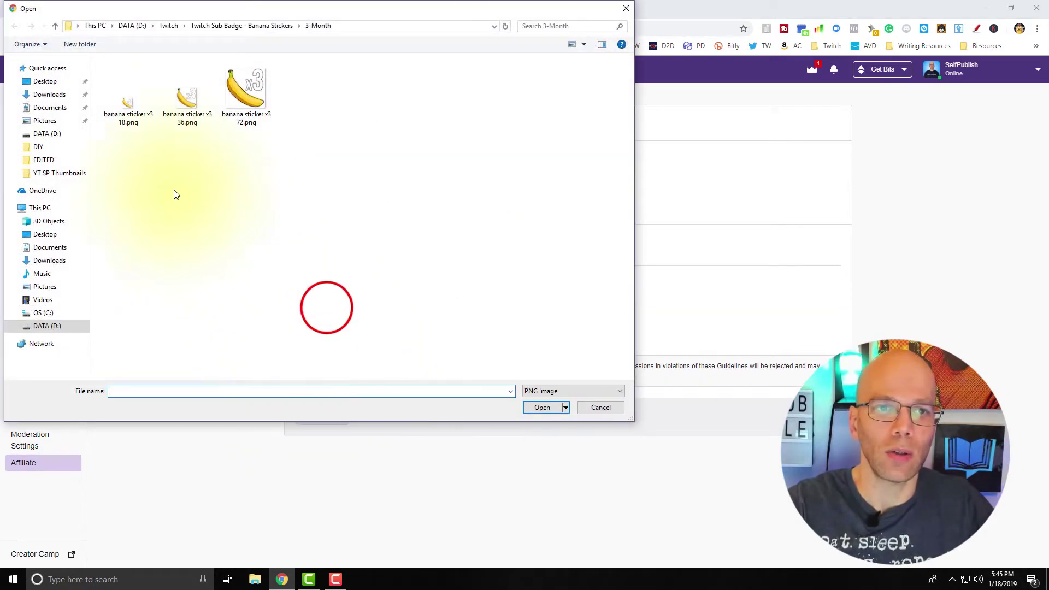
click(213, 26)
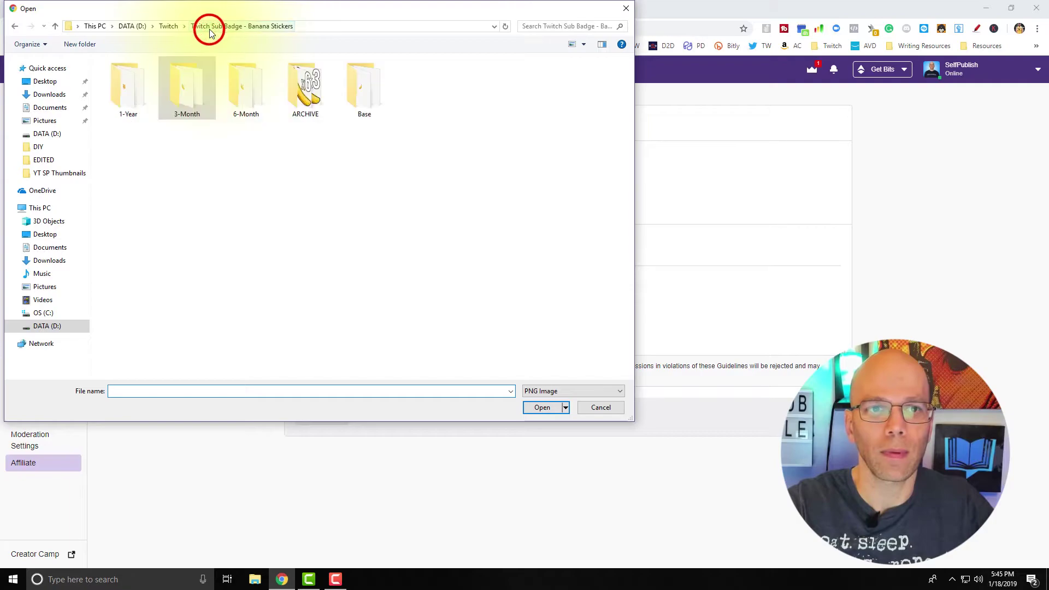
click(242, 96)
click(542, 407)
click(132, 107)
click(539, 413)
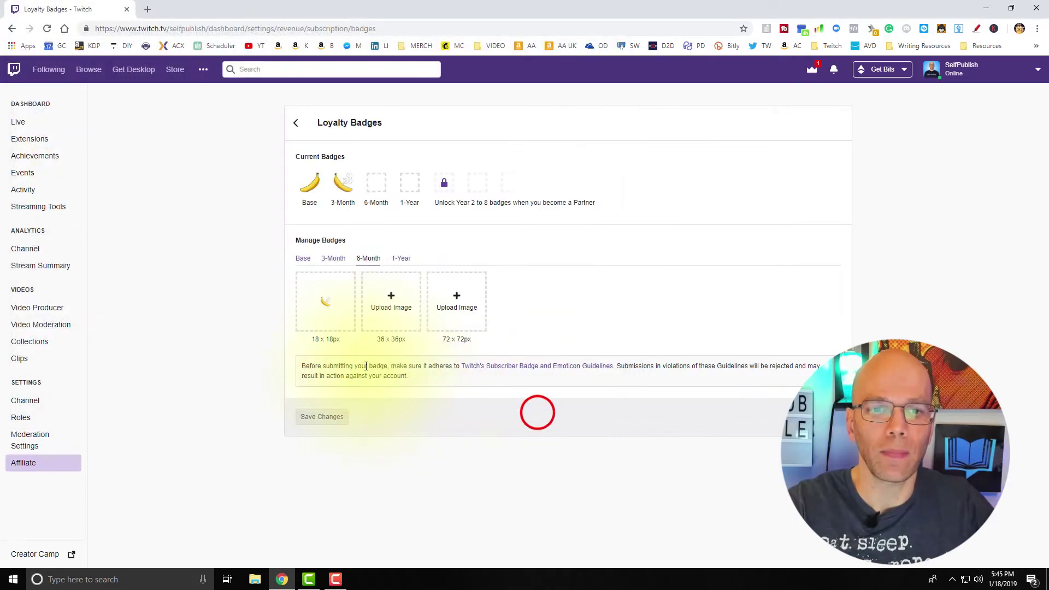
Step: Add the x6 36px and 72px banana images, then save and confirm the 6-Month badge
click(384, 301)
click(186, 101)
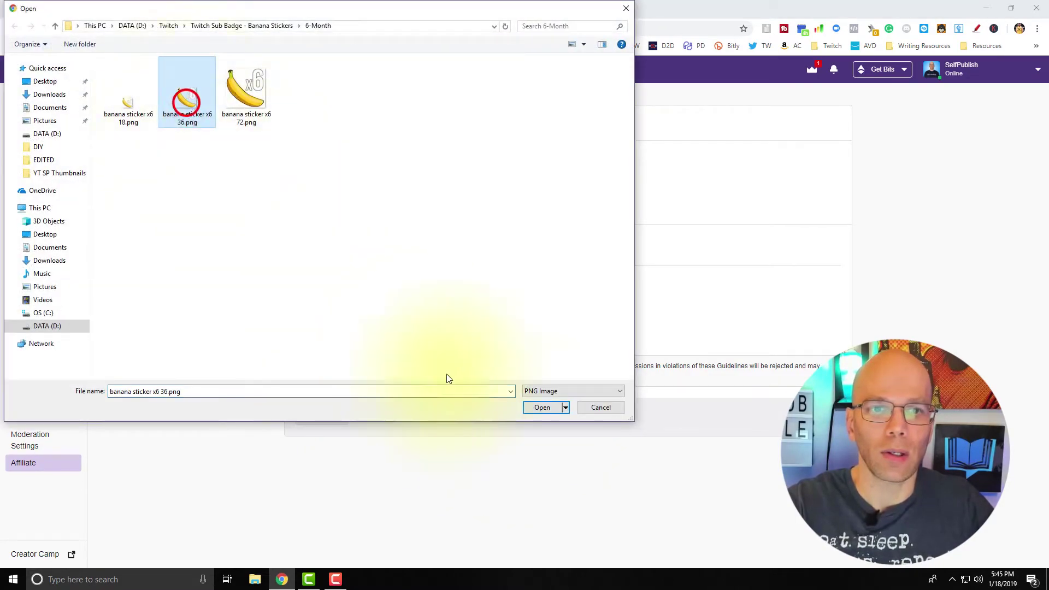
click(537, 411)
click(468, 310)
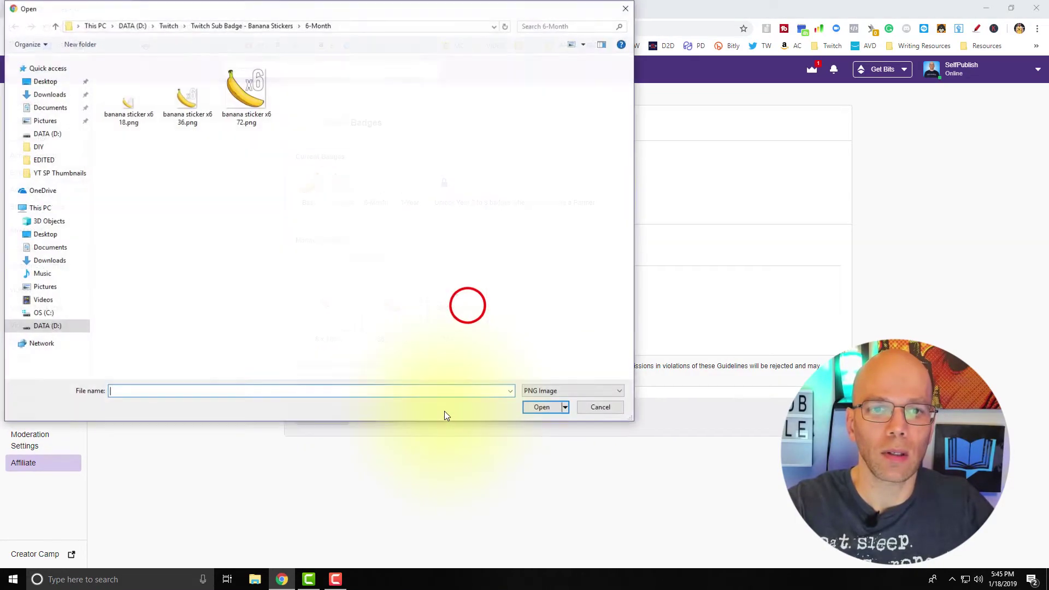
click(247, 94)
click(536, 409)
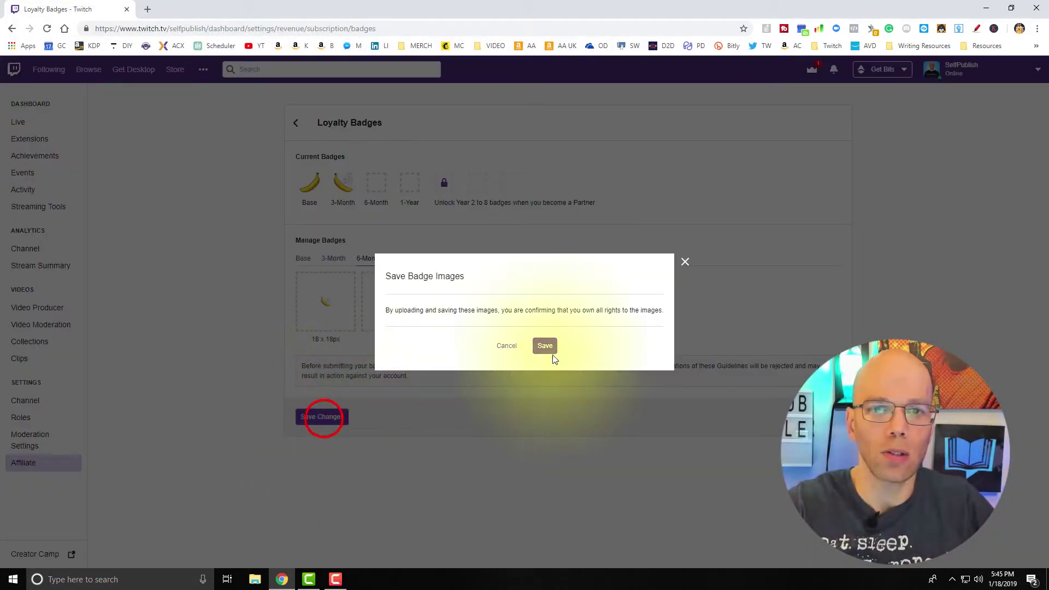
click(545, 347)
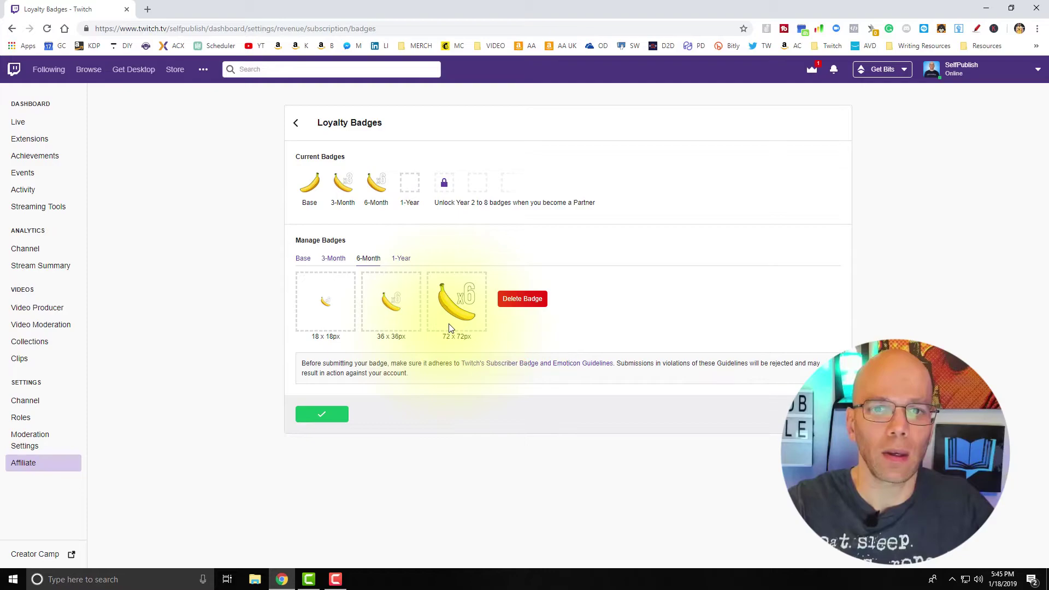
Step: On the 1-Year badge, upload banana sticker year sub 18 from the 1-Year folder as the 18x18 image
click(399, 264)
click(320, 307)
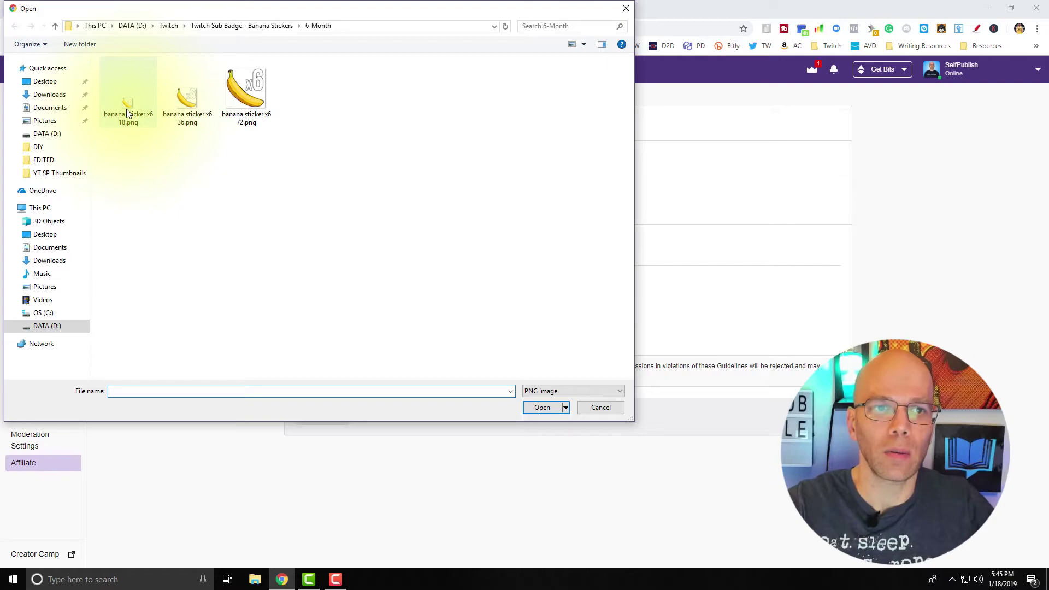
click(205, 26)
double_click(131, 89)
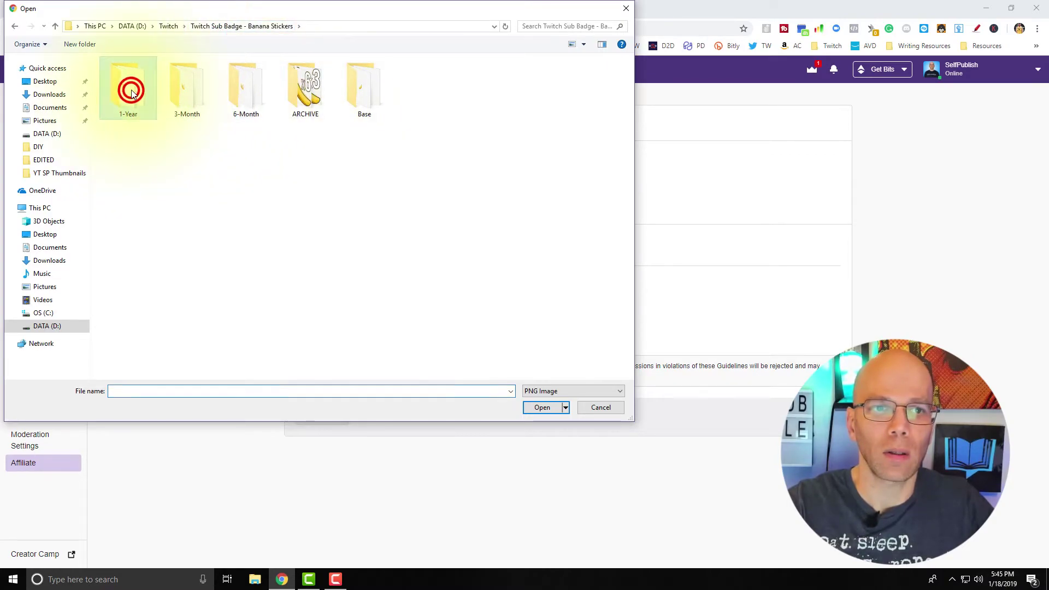
click(129, 114)
click(542, 407)
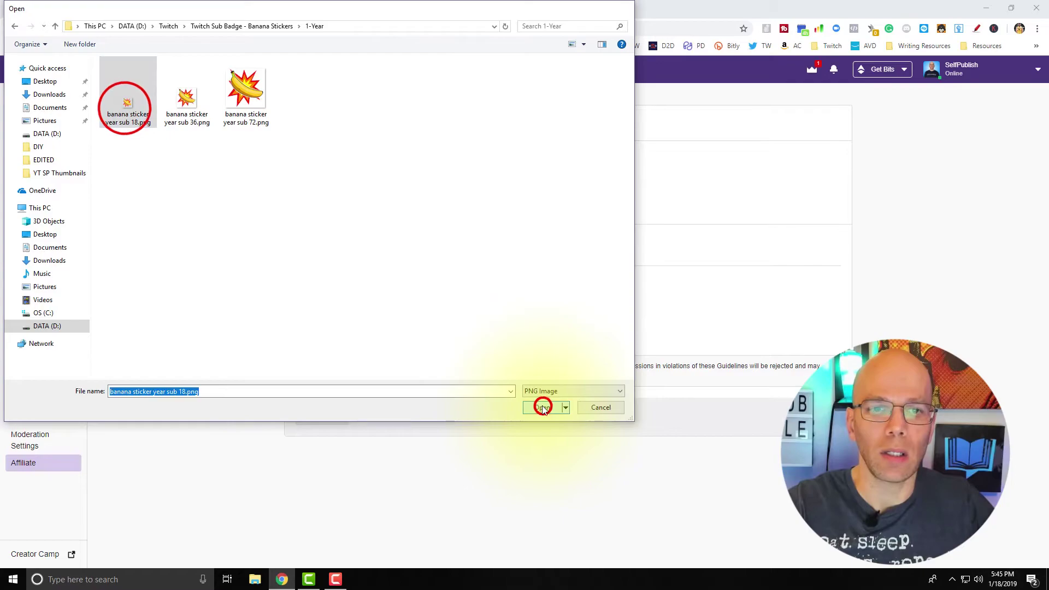
Step: Add the year sub 36px and 72px images, then save and confirm the 1-Year badge
click(388, 296)
click(184, 98)
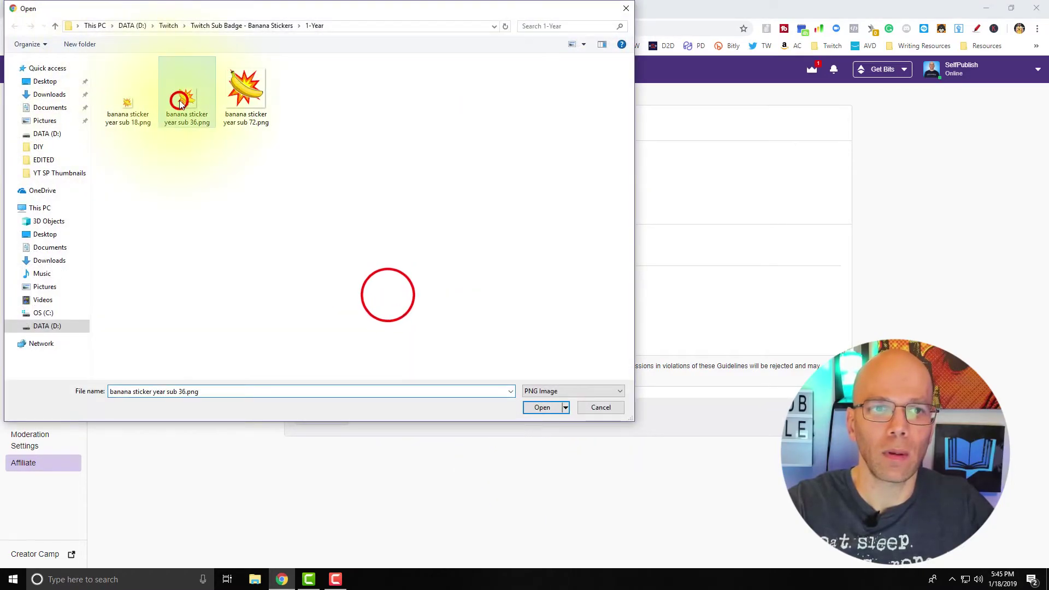
click(539, 408)
click(457, 306)
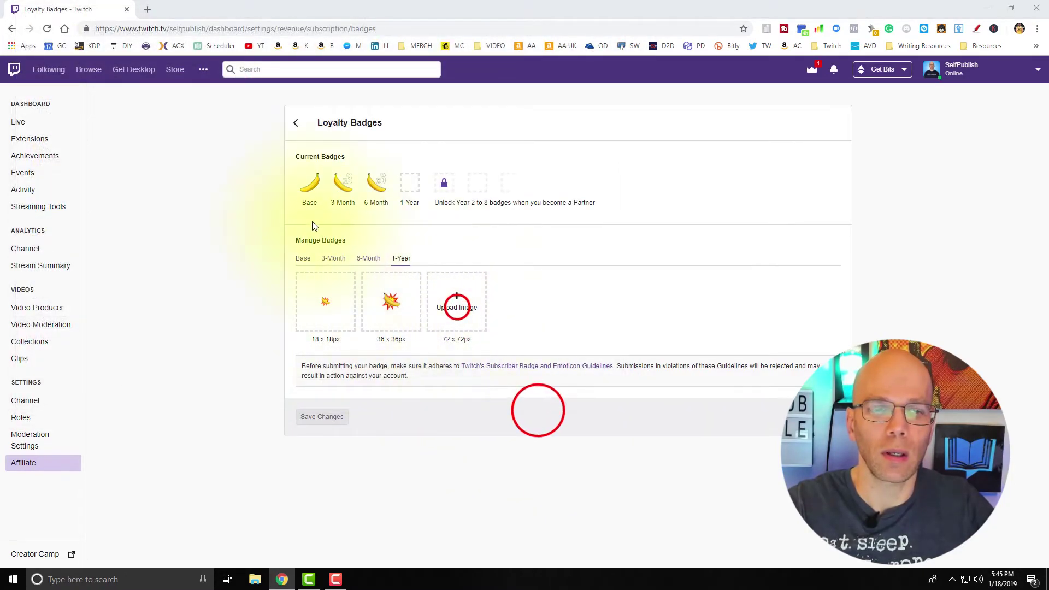
click(246, 101)
click(543, 409)
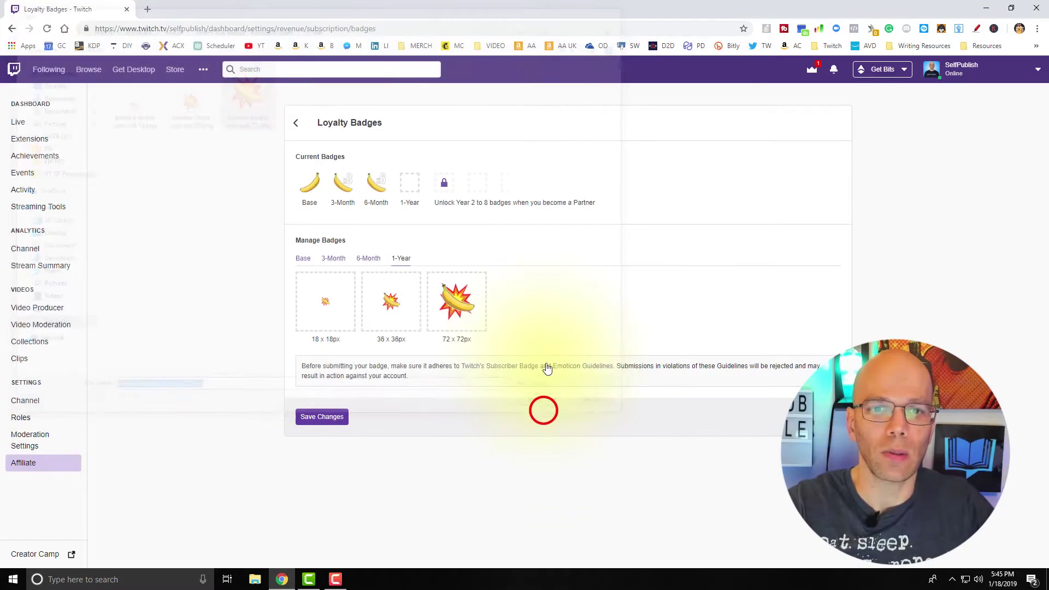
click(323, 417)
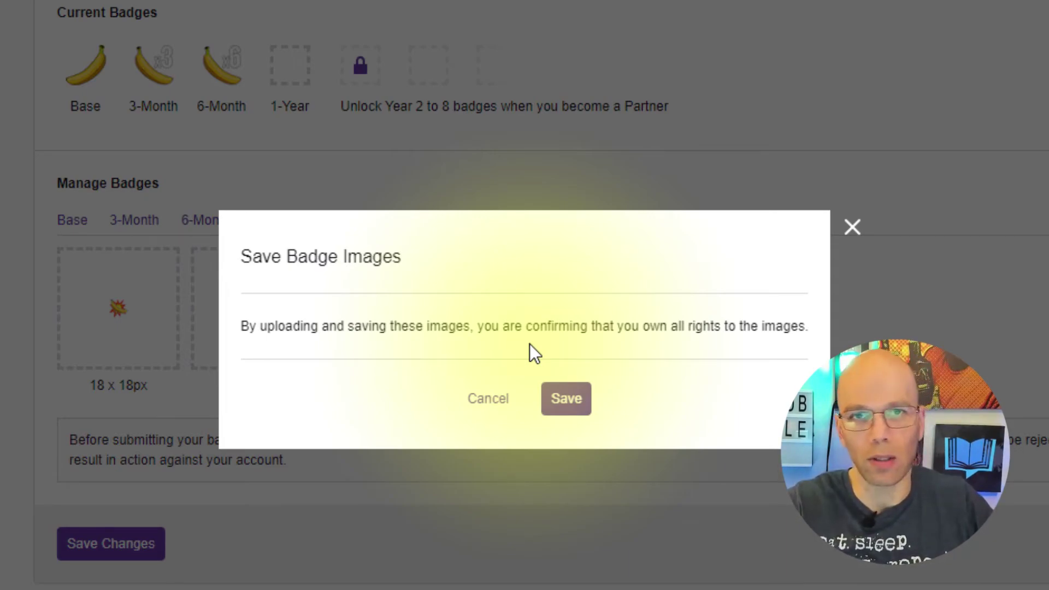
click(566, 398)
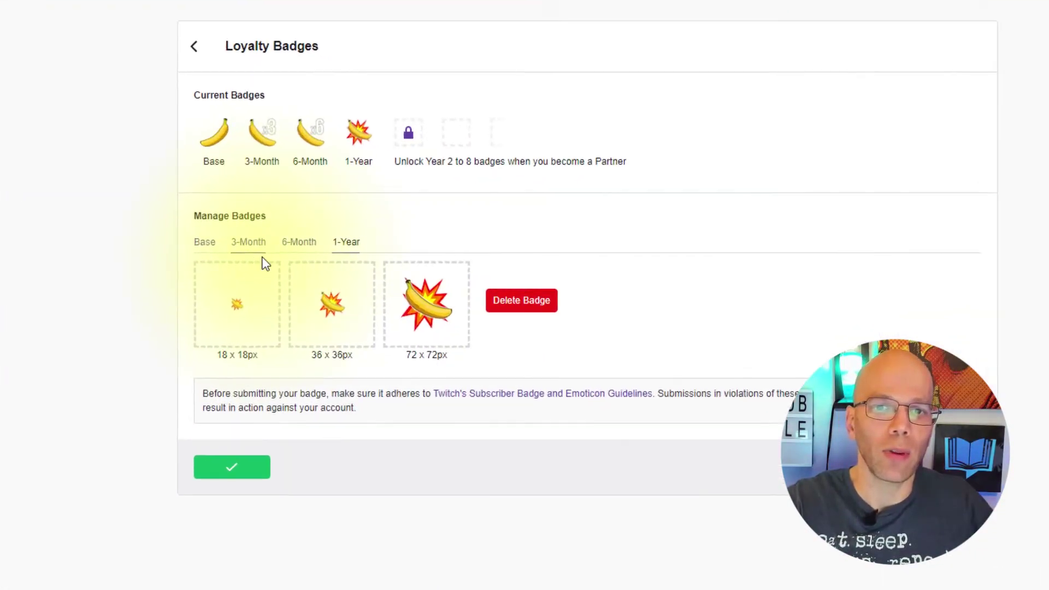